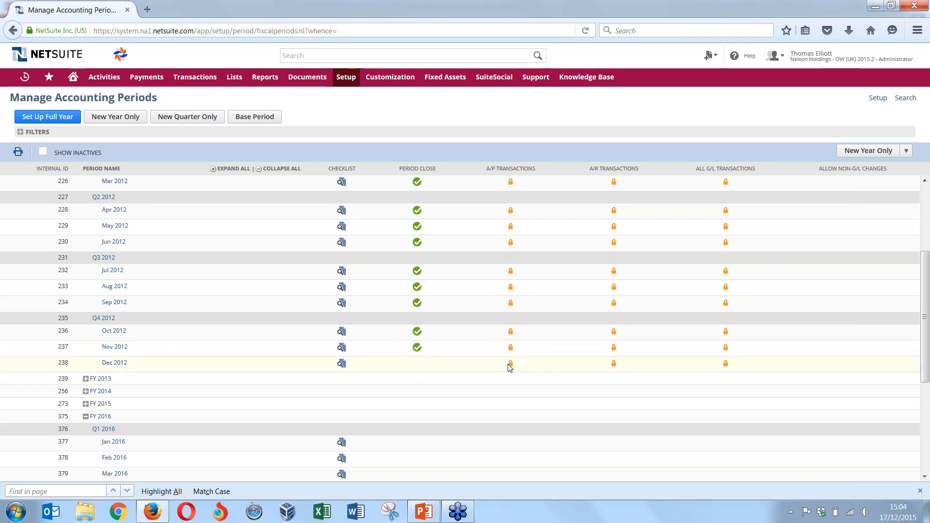
# Review the Dec 2012 period's transaction locks and period close checklist, returning to the accounting periods list
pyautogui.moveTo(510, 368)
pyautogui.moveTo(727, 364)
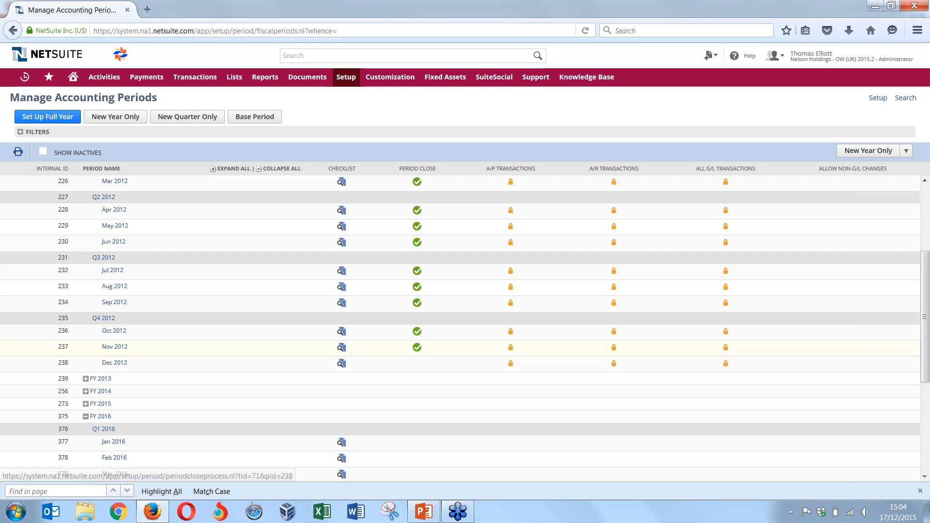
pyautogui.click(342, 368)
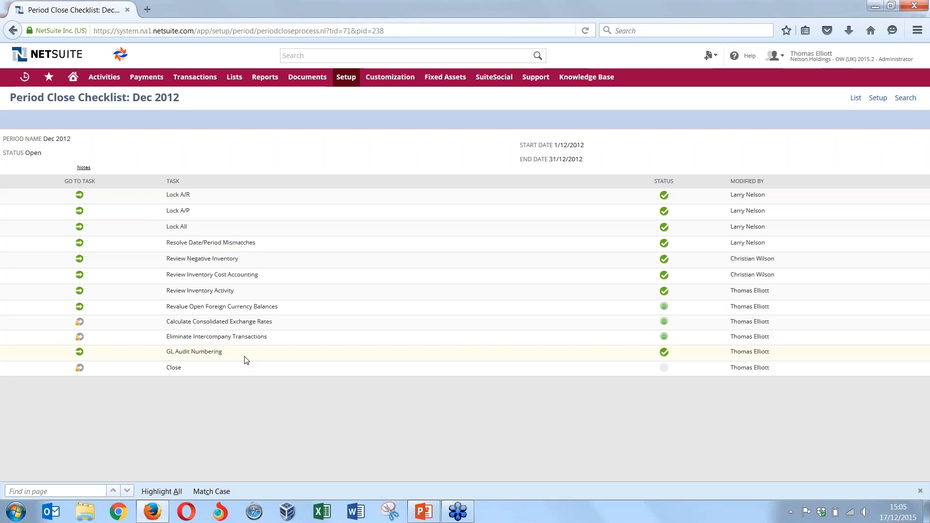
pyautogui.click(12, 31)
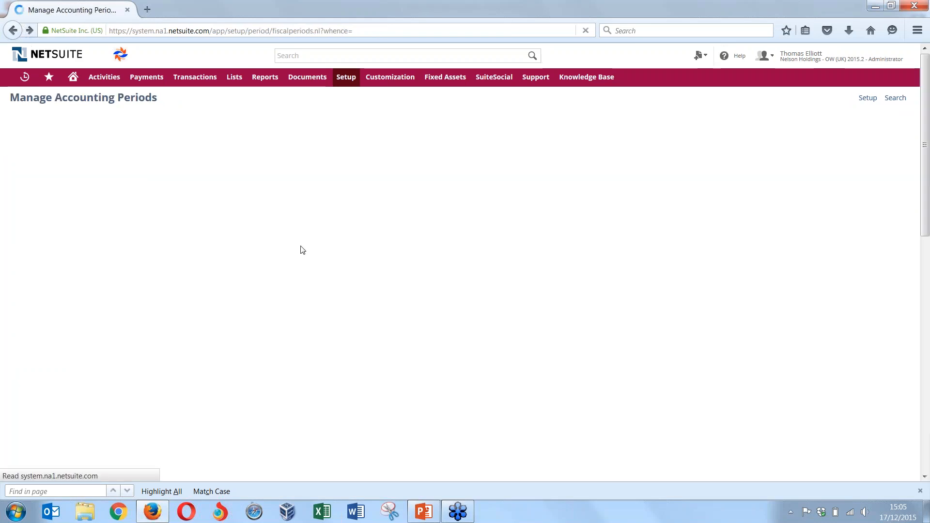
pyautogui.scroll(5, 489, 338)
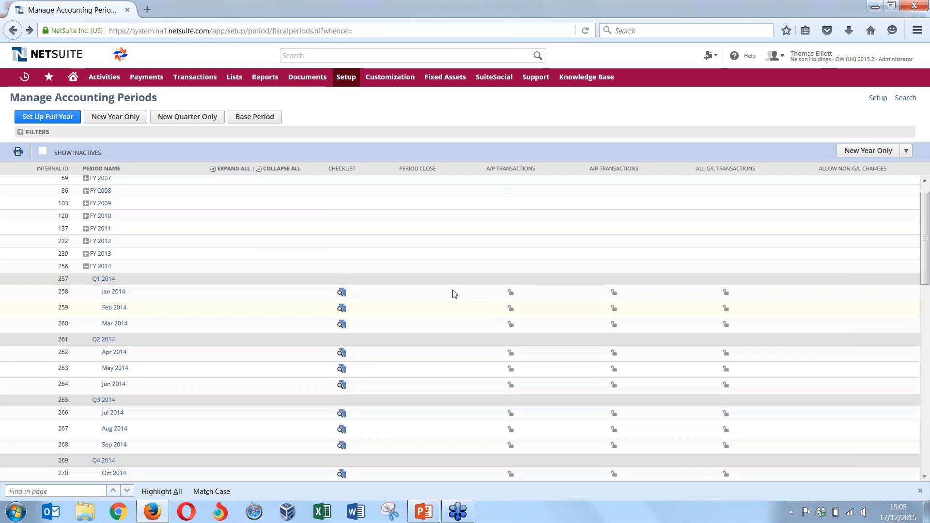
pyautogui.scroll(-3, 518, 366)
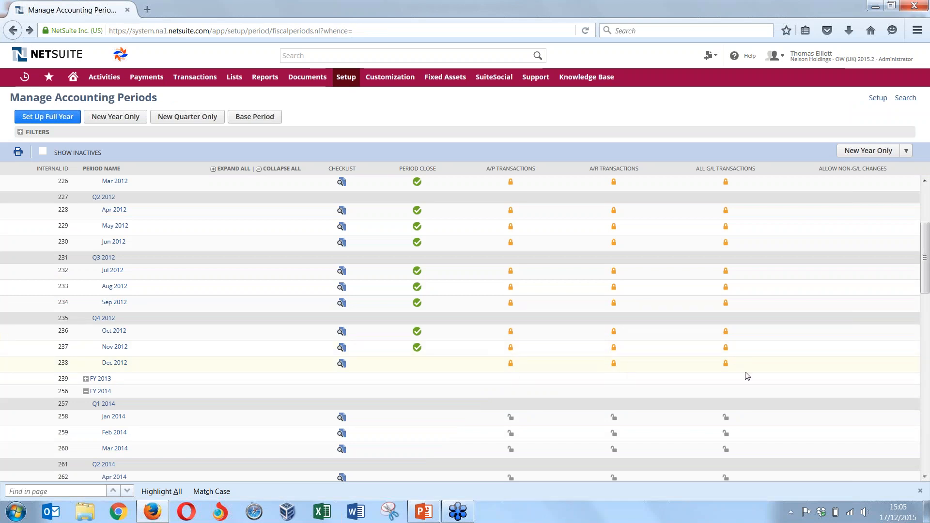
# Run the Dec 2012 month-end currency revaluation for Nelson Holdings from the period close checklist and mark that task complete
pyautogui.click(342, 364)
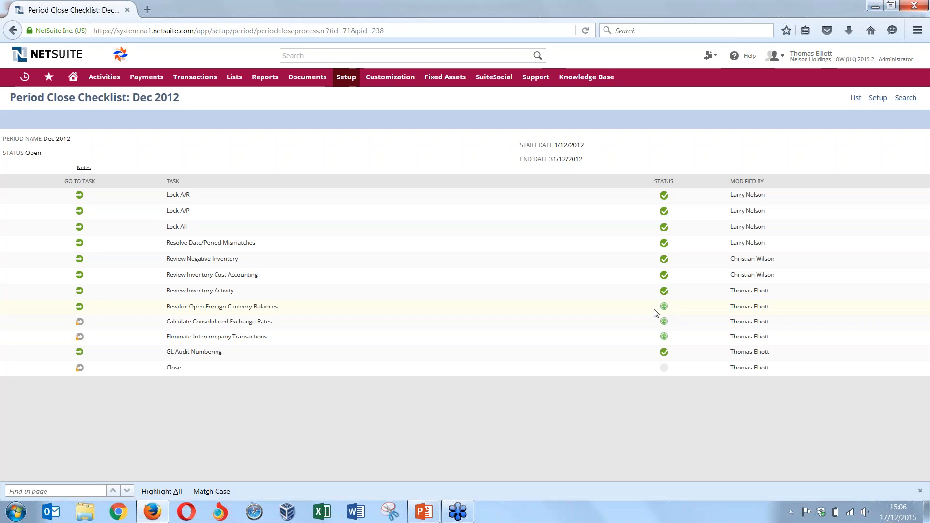
pyautogui.click(80, 307)
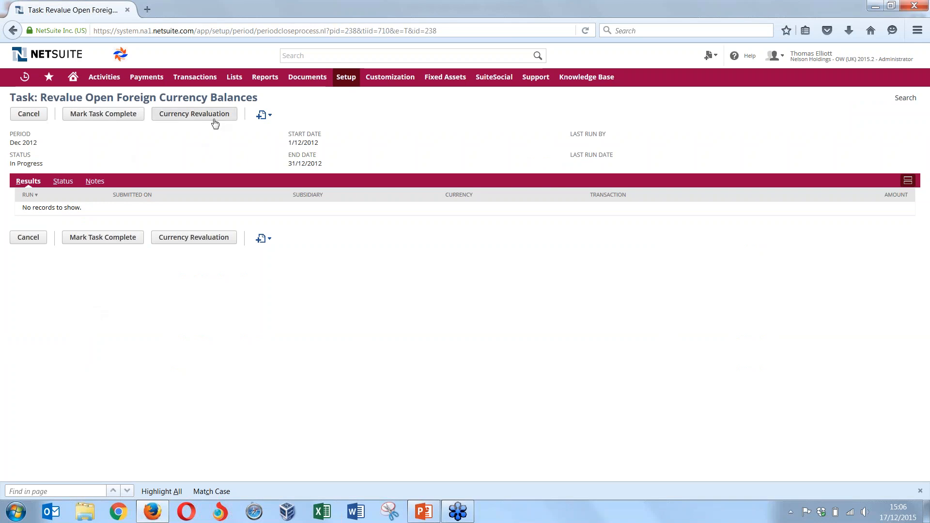
pyautogui.click(213, 120)
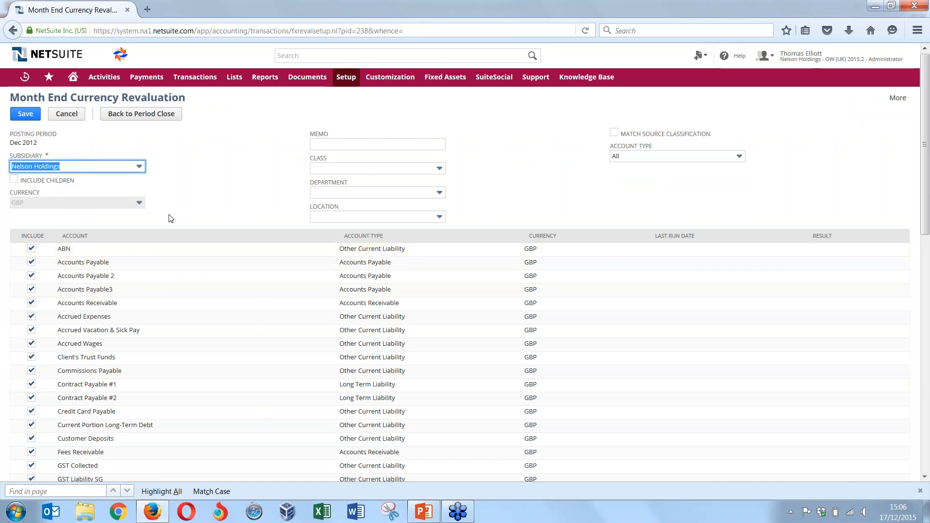
pyautogui.click(197, 204)
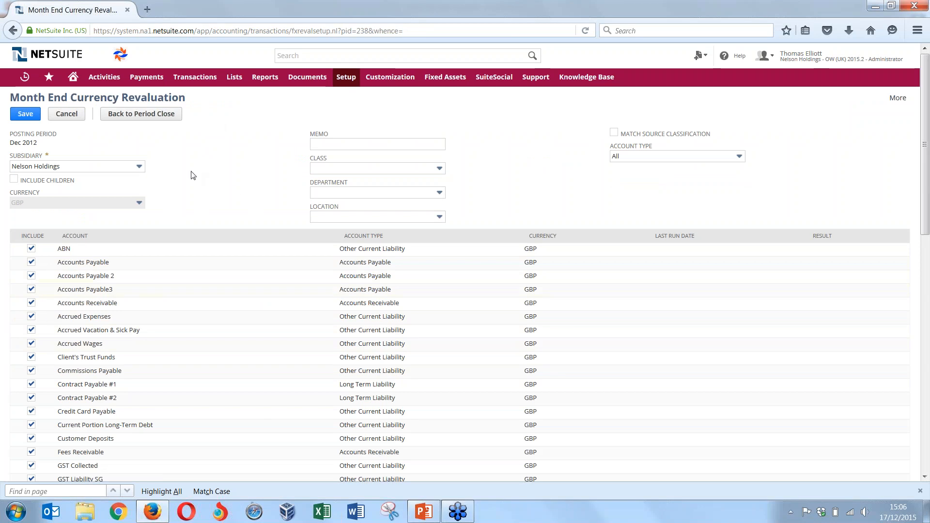
pyautogui.click(27, 114)
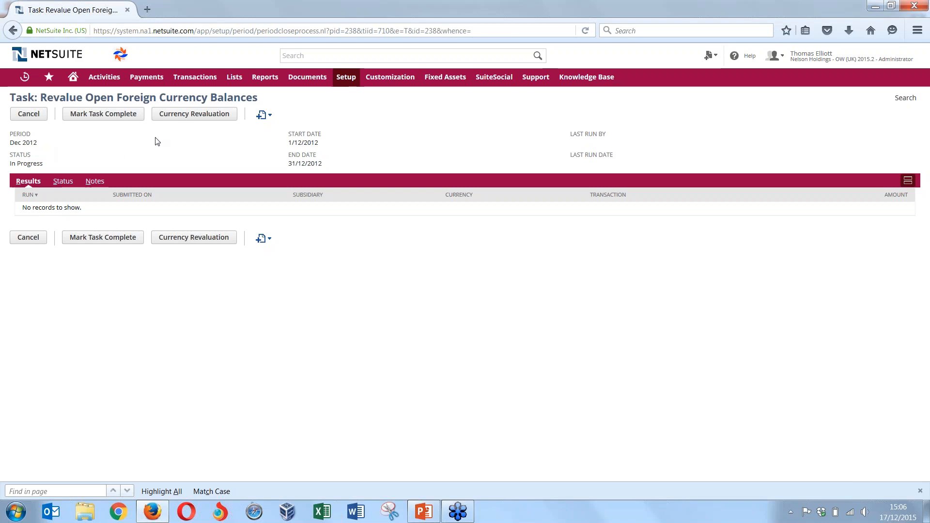
pyautogui.click(127, 120)
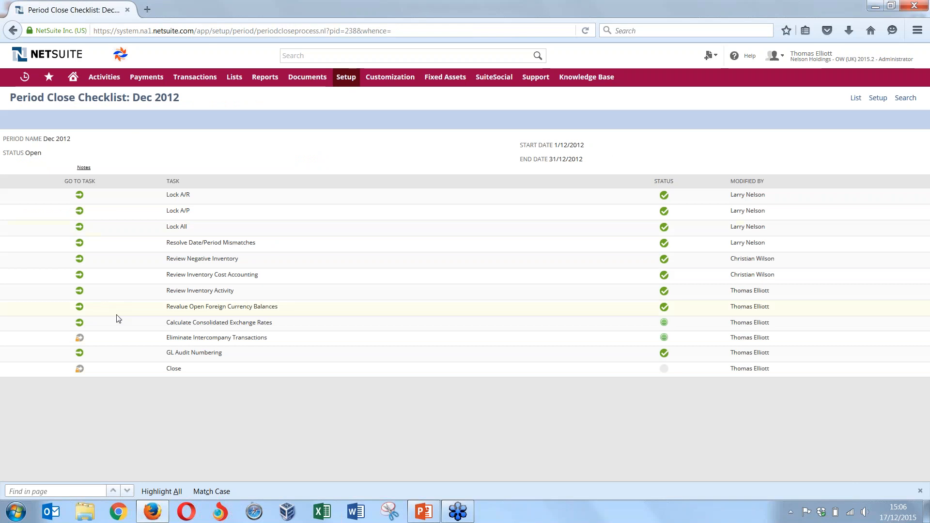
# Calculate the Dec 2012 consolidated exchange rates from the close checklist and mark the task complete
pyautogui.click(80, 324)
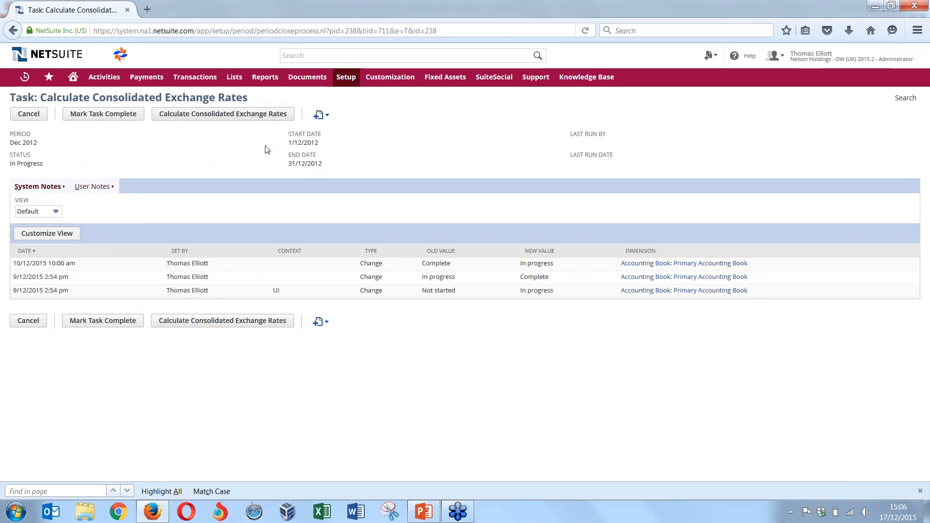
pyautogui.click(236, 117)
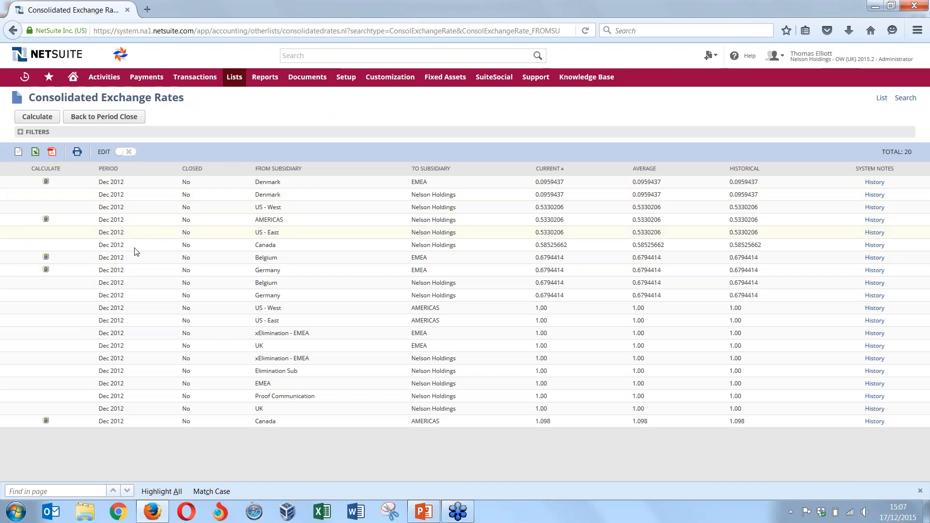
pyautogui.click(51, 121)
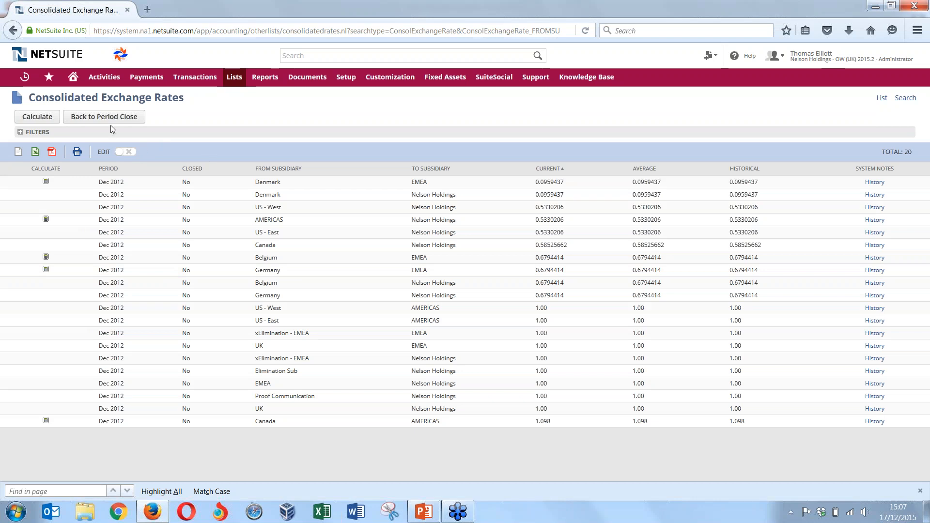
pyautogui.click(110, 121)
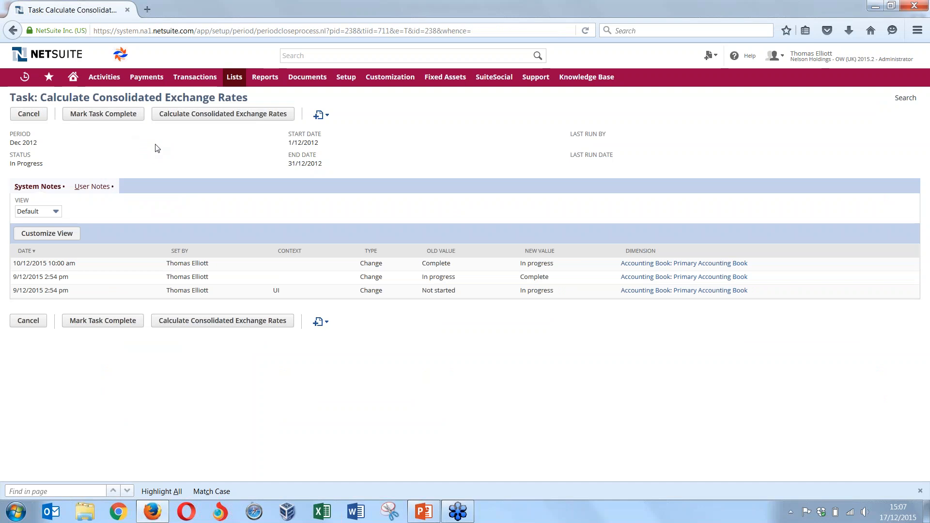
pyautogui.click(135, 118)
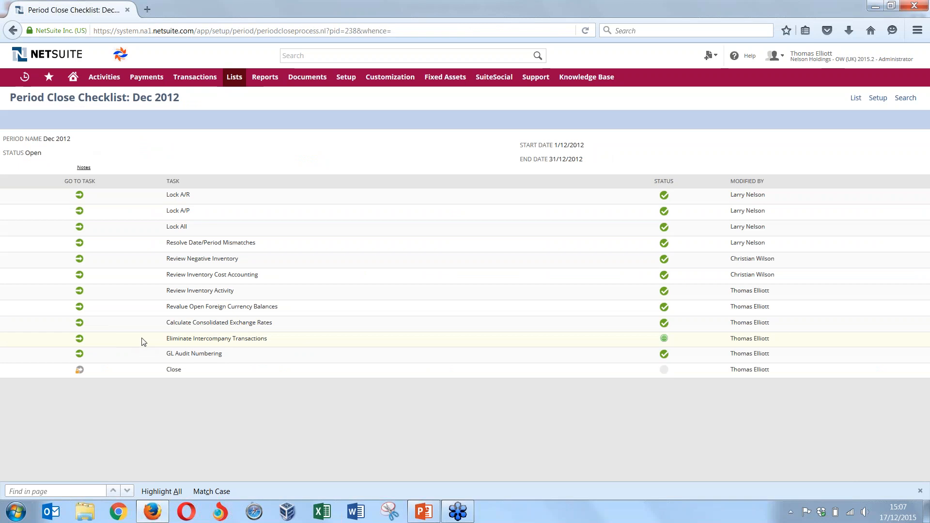
# Run the Dec 2012 intercompany elimination from the close checklist and mark the Eliminate Intercompany Transactions task complete
pyautogui.click(81, 340)
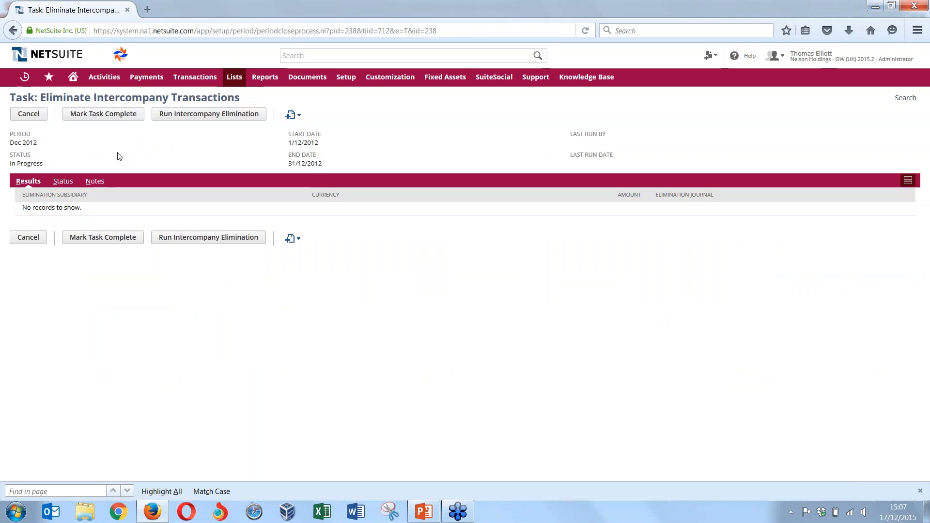
pyautogui.click(241, 119)
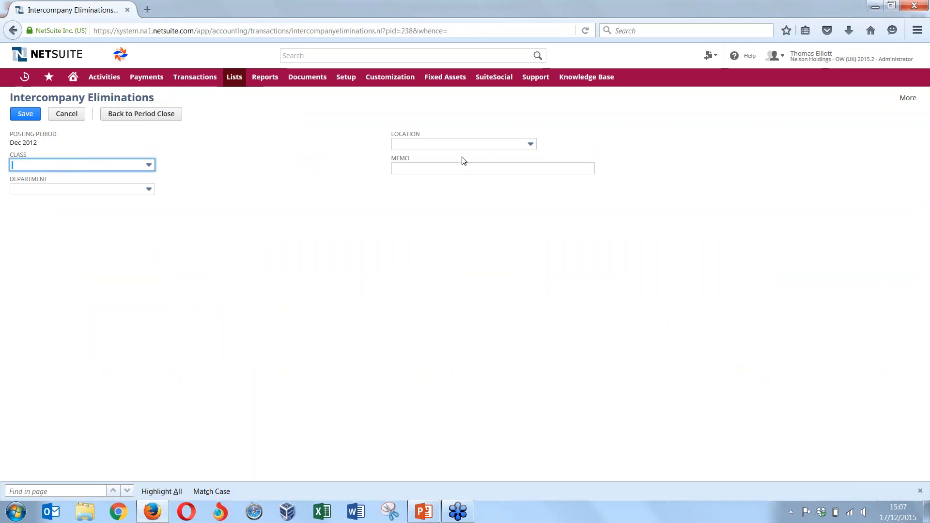
pyautogui.click(38, 114)
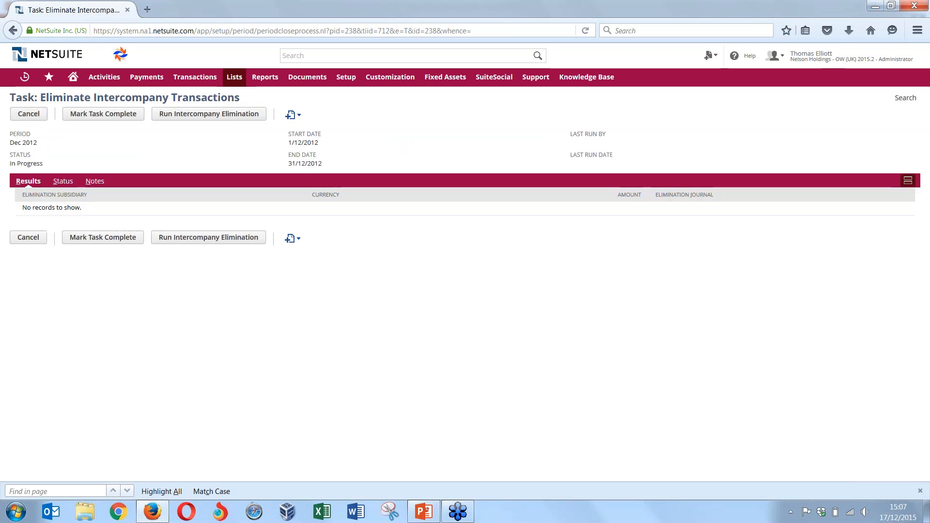
pyautogui.click(209, 117)
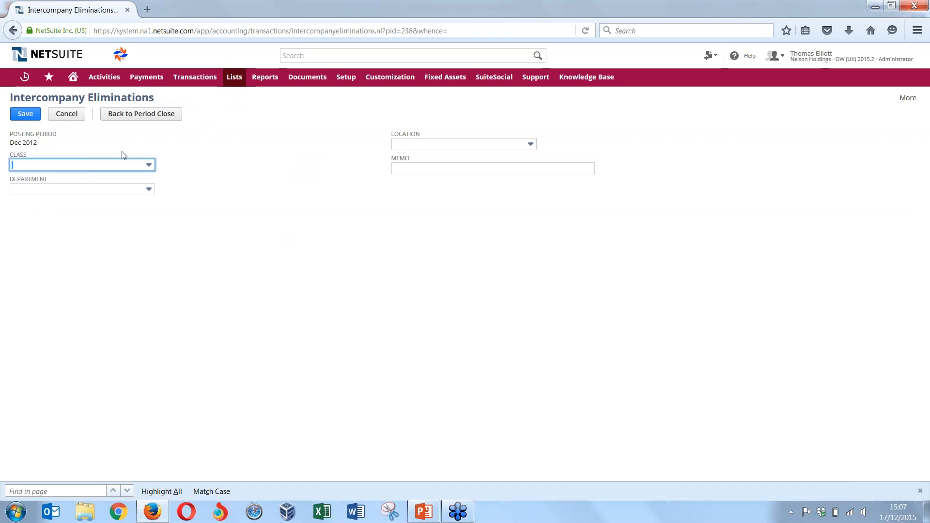
pyautogui.click(132, 116)
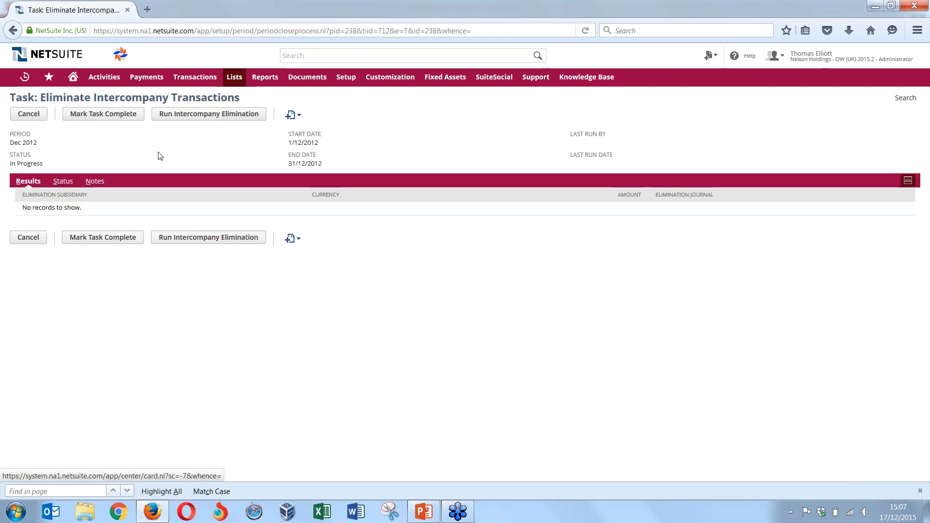
pyautogui.click(116, 119)
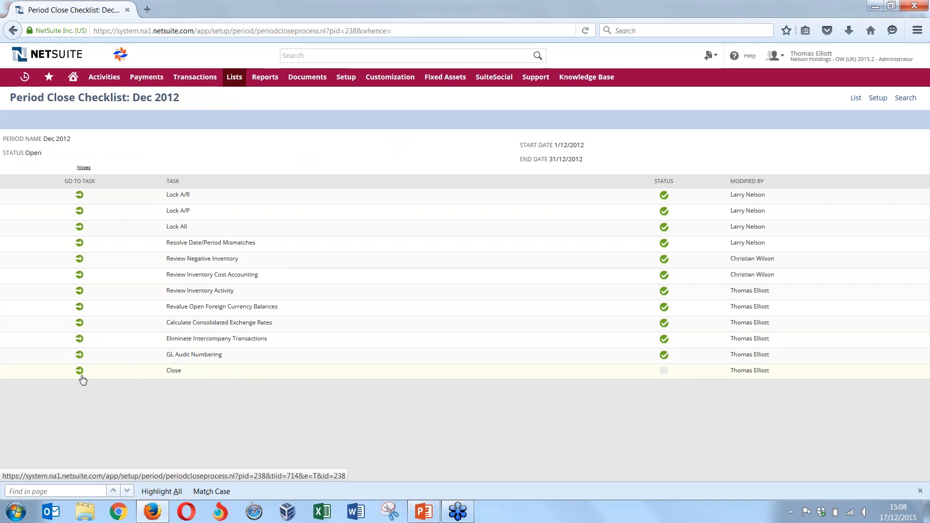
# Close the Dec 2012 accounting period through the checklist's final task and return to the accounting periods list
pyautogui.click(80, 372)
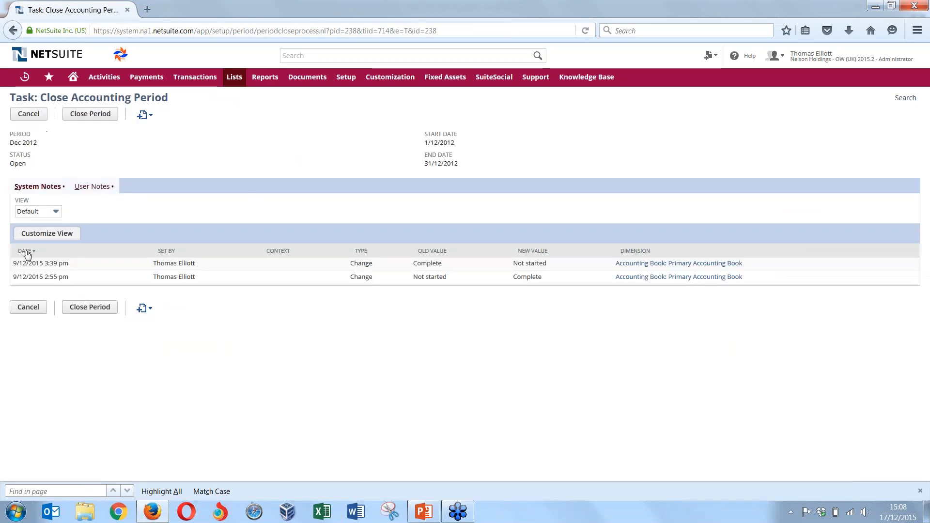
pyautogui.click(100, 121)
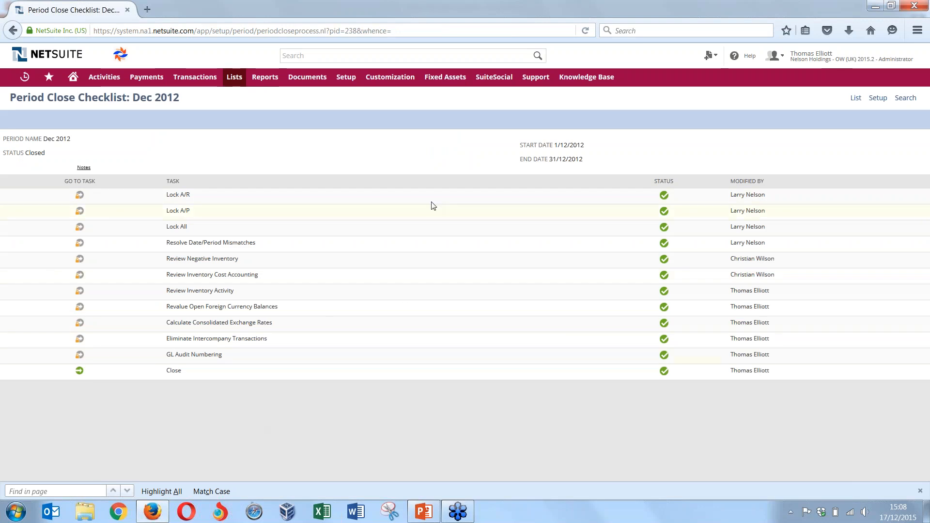
pyautogui.click(856, 98)
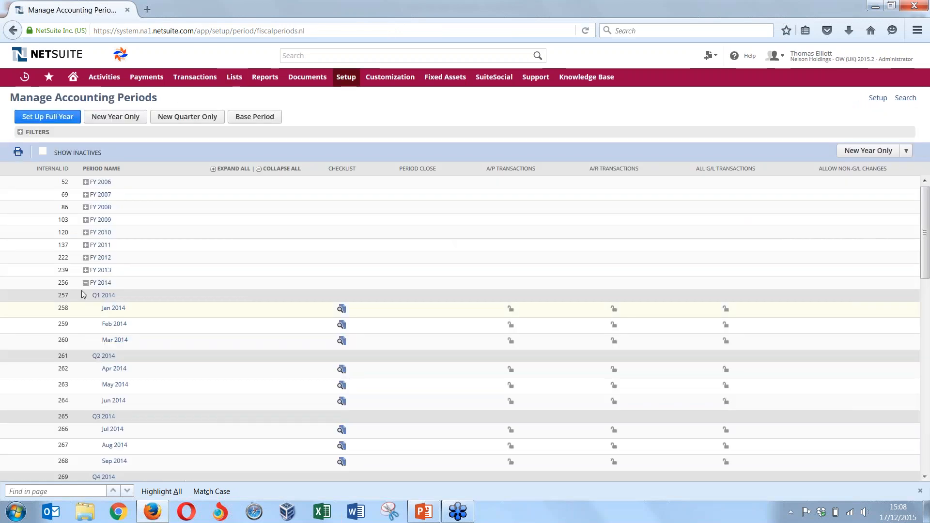
# Check Dec 2012's close status under FY 2012 and inspect its Close task's reopening form, leaving without reopening the period
pyautogui.click(86, 258)
pyautogui.scroll(-5, 141, 271)
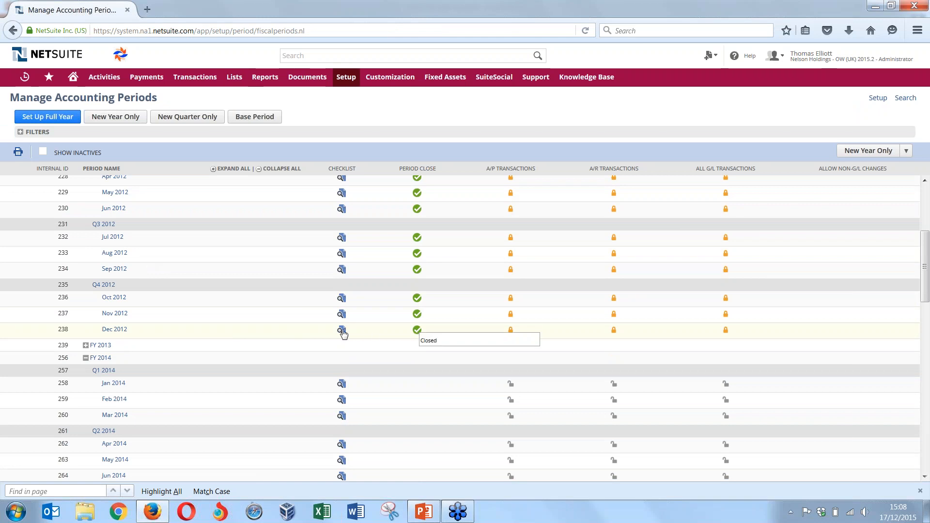
pyautogui.click(343, 331)
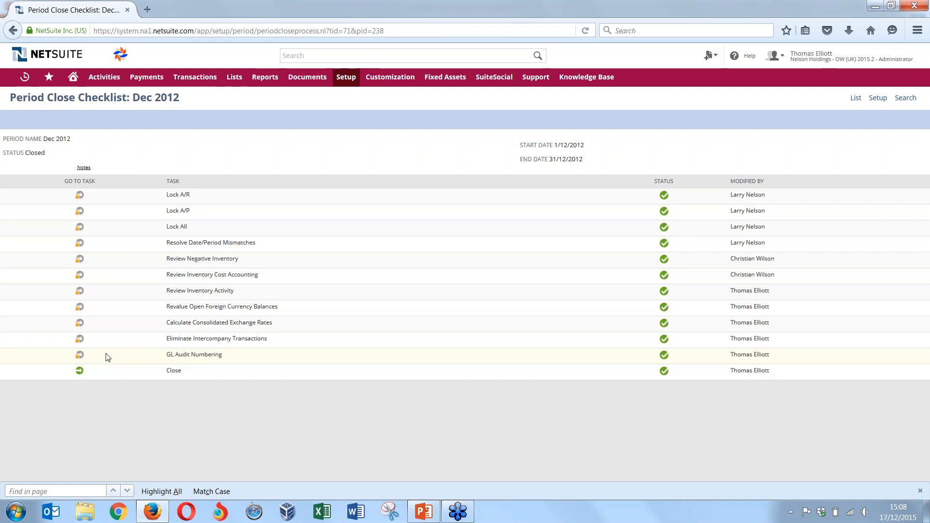
pyautogui.click(80, 372)
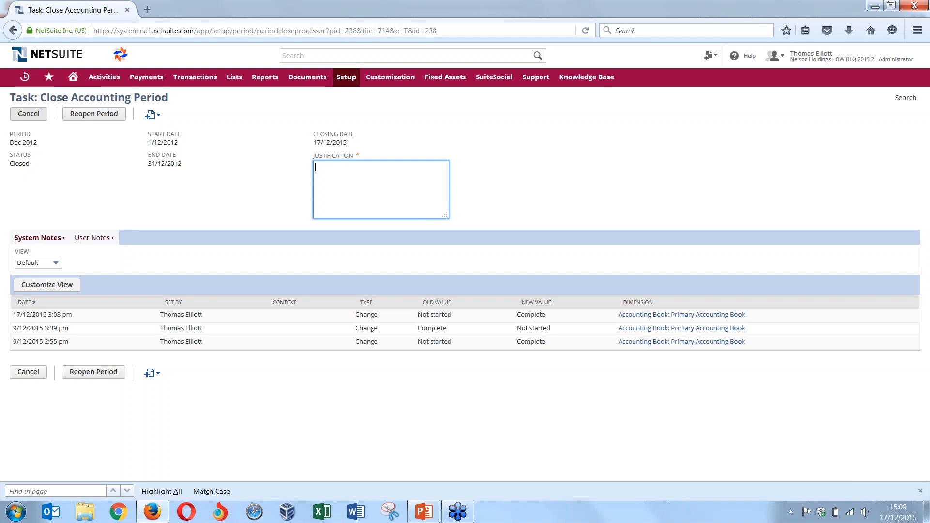
pyautogui.click(28, 115)
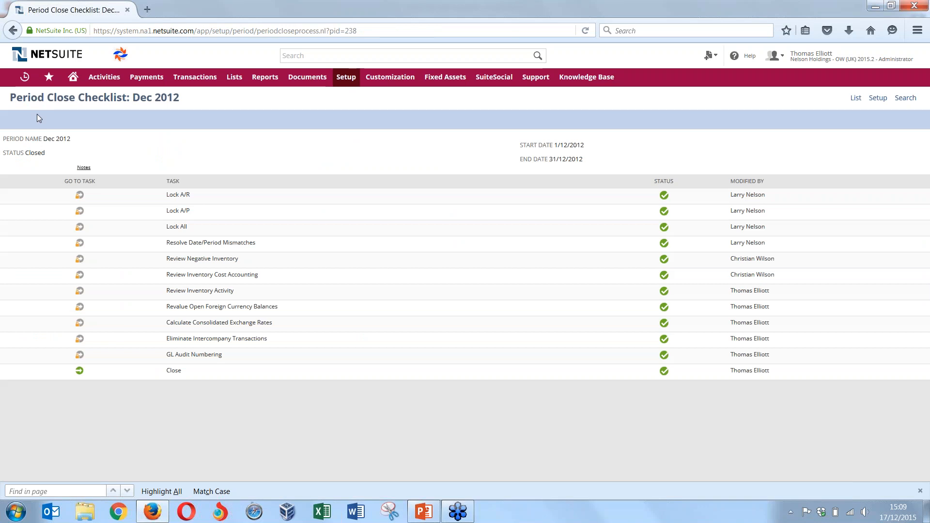
# View the Income Statement report followed by the Balance Sheet report for Nelson Holdings (Consolidated)
pyautogui.moveTo(49, 77)
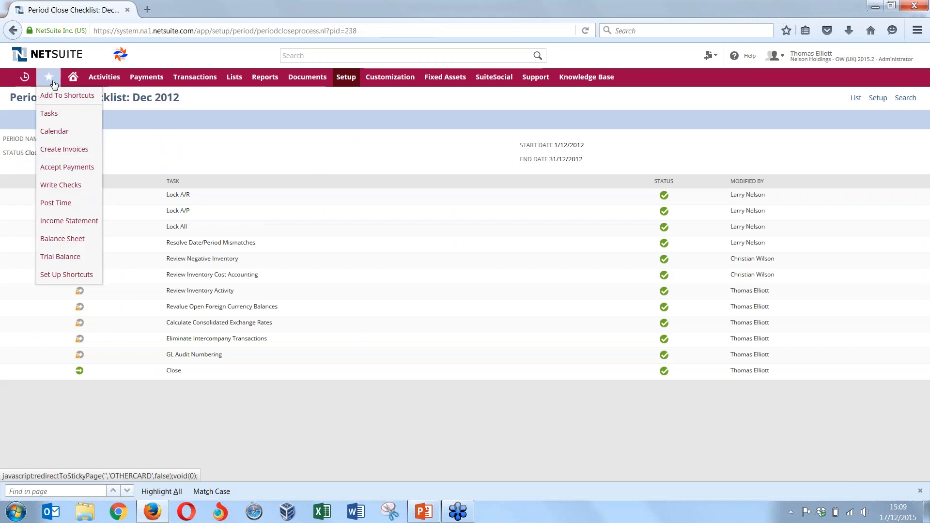
pyautogui.click(71, 227)
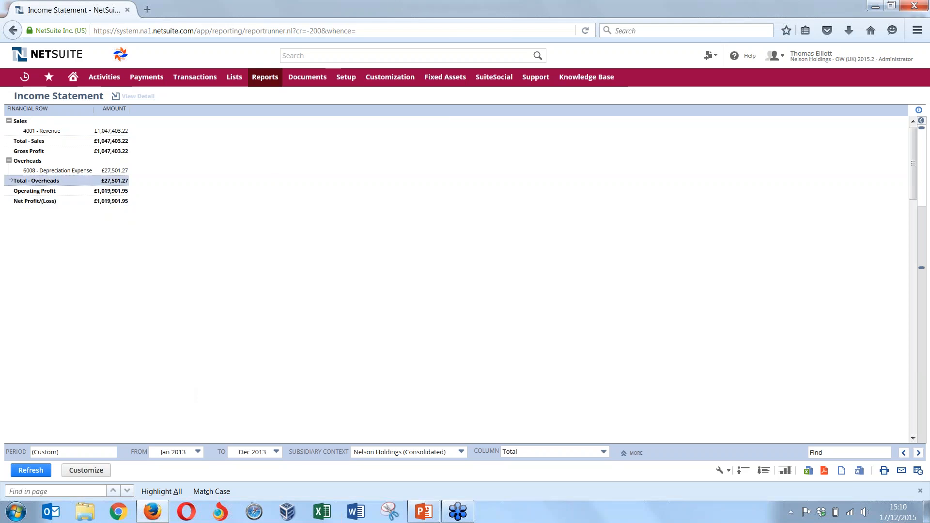
pyautogui.moveTo(50, 80)
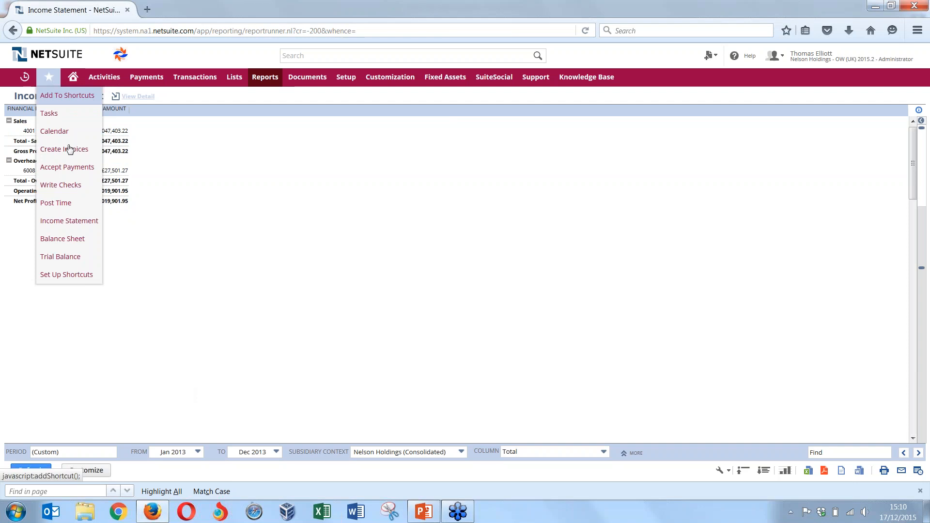
pyautogui.click(80, 245)
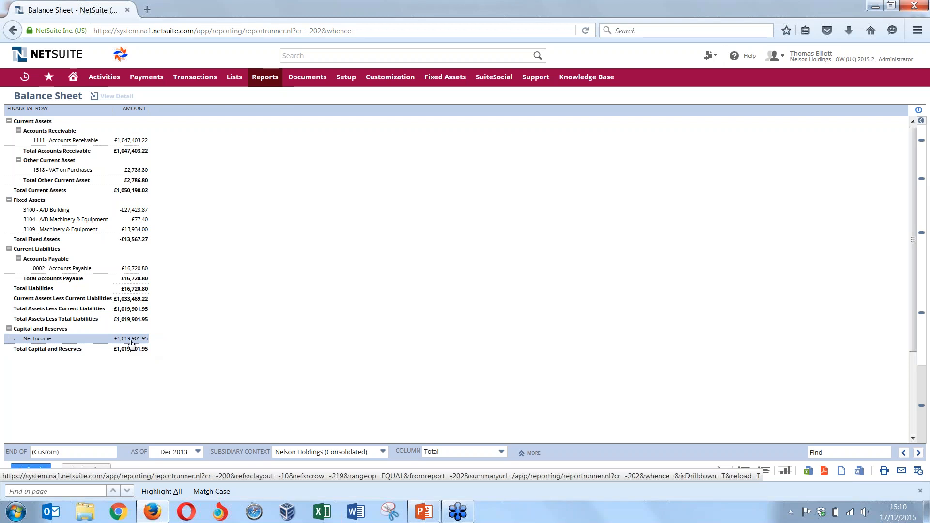
# Drill down from the balance sheet into Net Income and the 3100 - A/D Building account, returning to the balance sheet each time
pyautogui.click(125, 342)
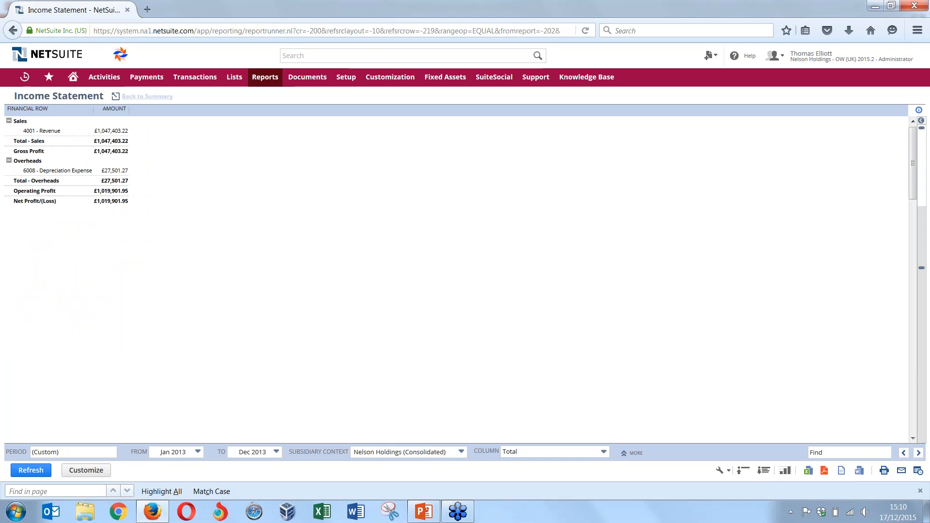
pyautogui.click(12, 32)
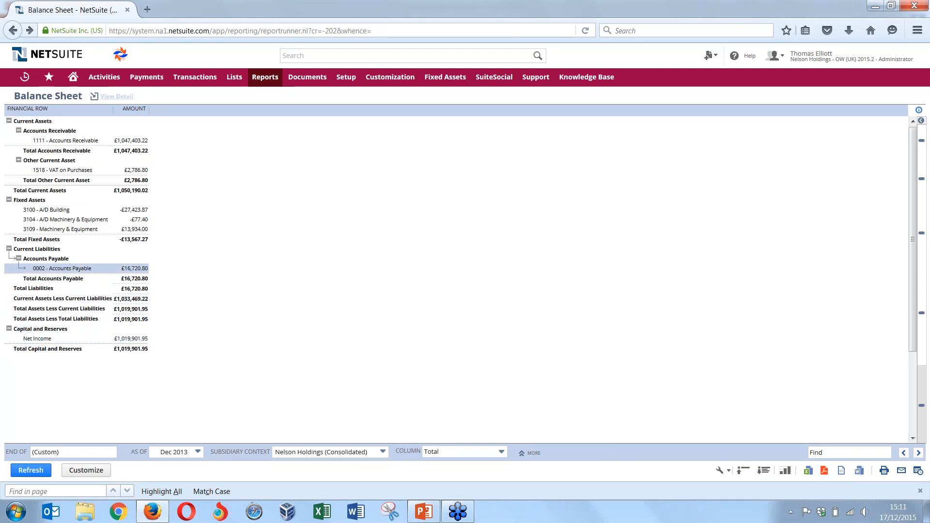
pyautogui.click(54, 212)
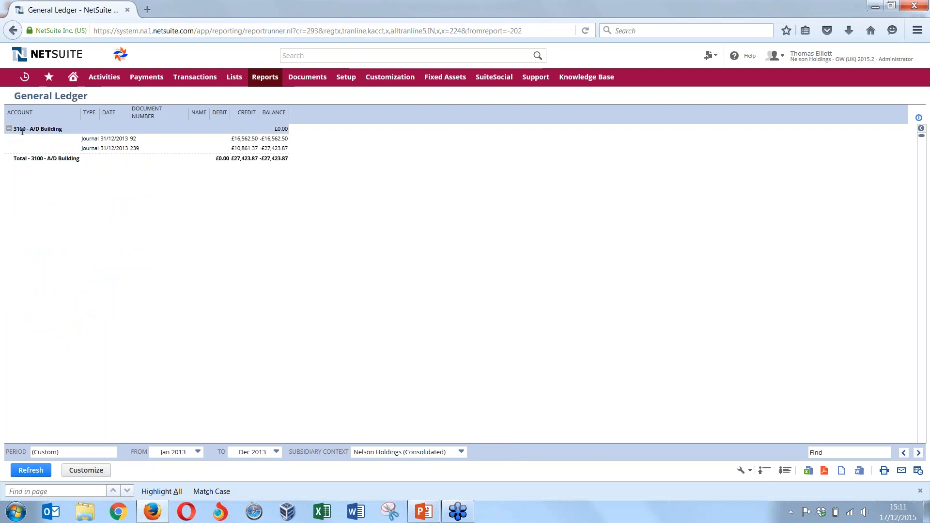
pyautogui.click(13, 30)
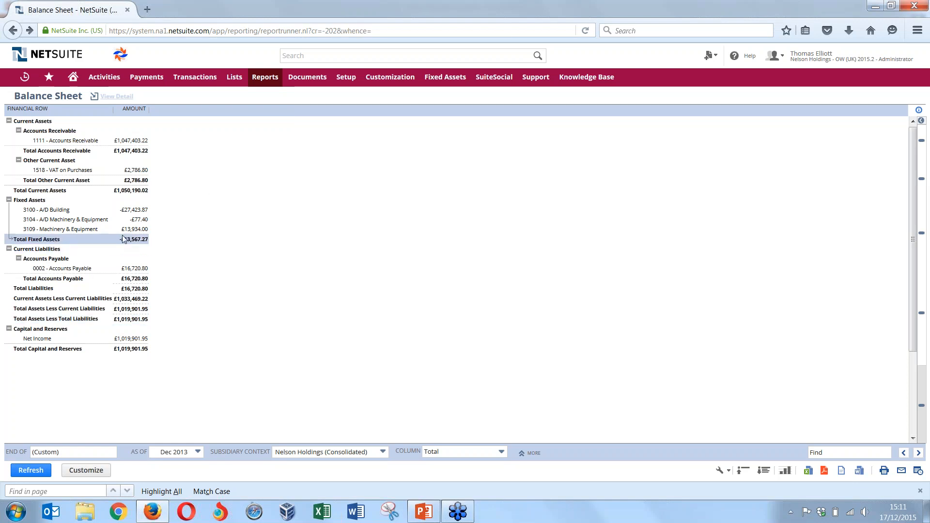
# Open the Trial Balance report
pyautogui.moveTo(48, 76)
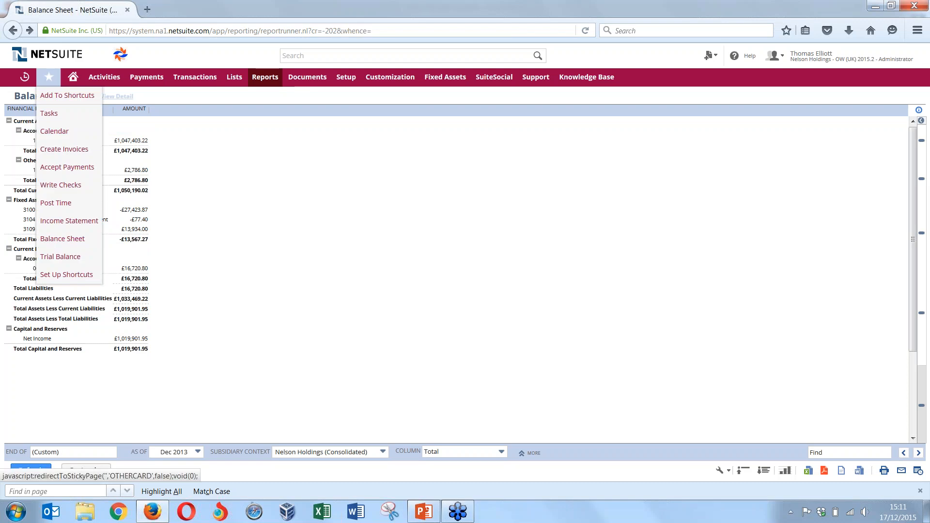
pyautogui.click(61, 257)
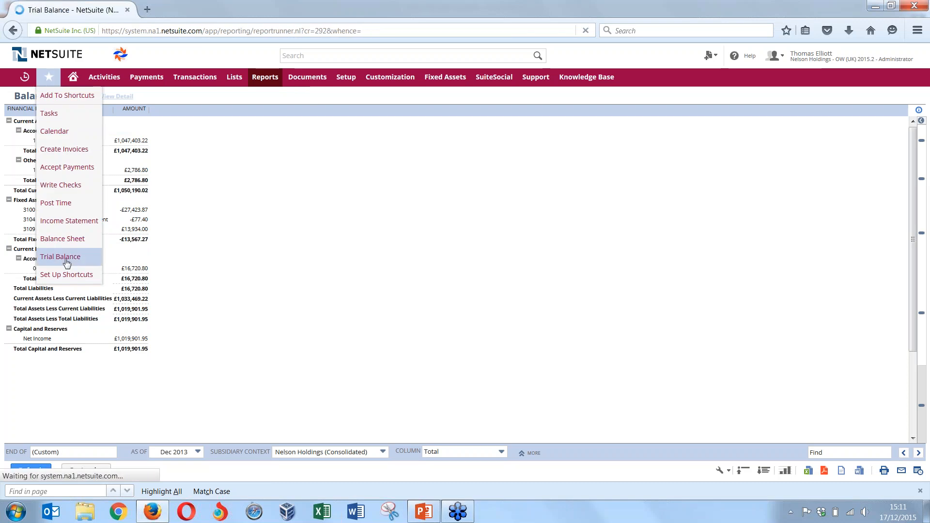
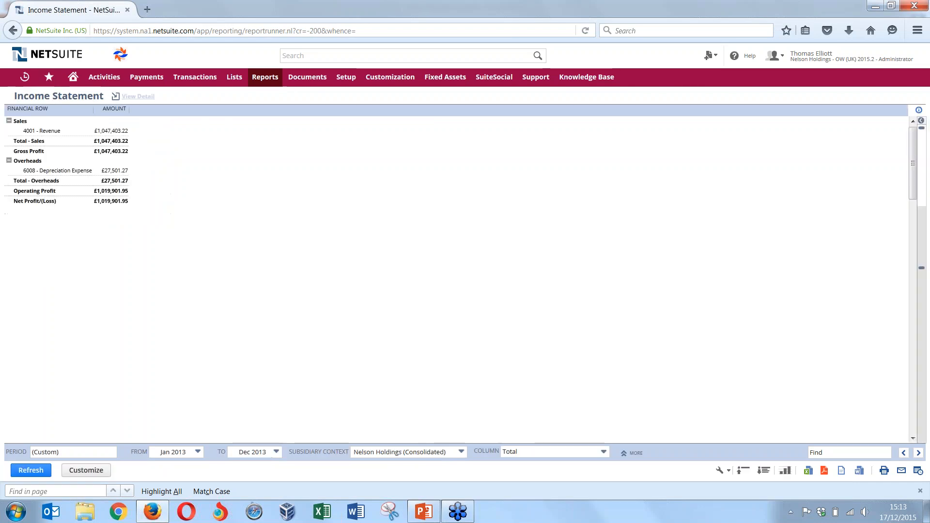
# Set the Income Statement's ending period to Dec 2014
pyautogui.click(258, 451)
pyautogui.click(279, 441)
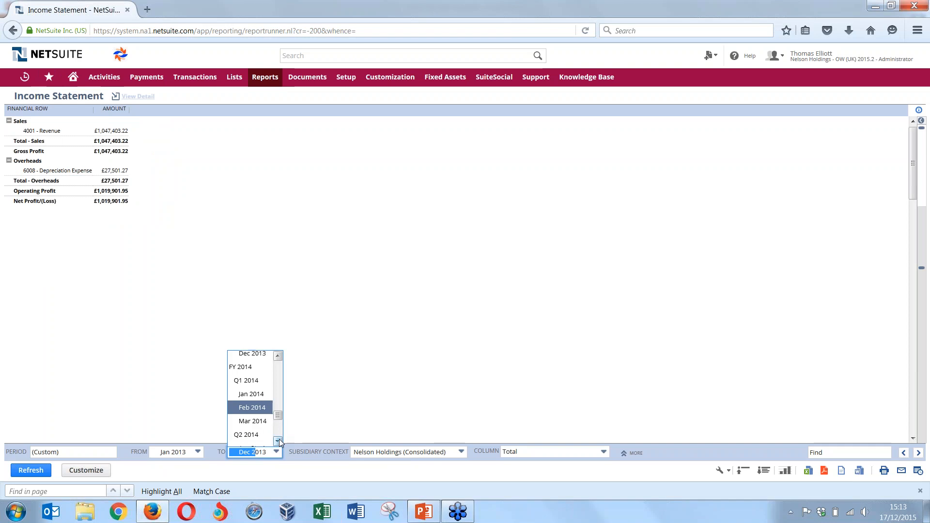
pyautogui.click(279, 441)
pyautogui.click(279, 441)
pyautogui.click(279, 441)
pyautogui.click(279, 442)
pyautogui.click(279, 441)
pyautogui.click(279, 442)
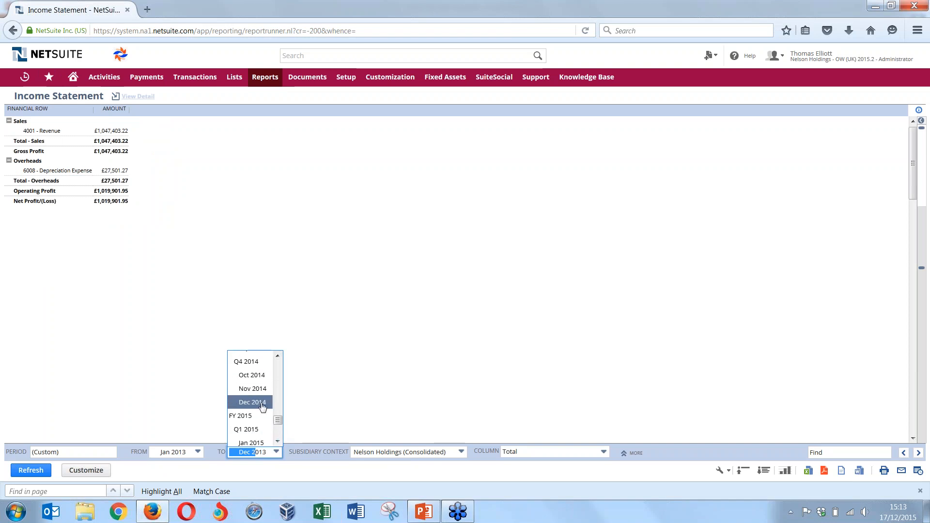
pyautogui.click(262, 402)
# Set the Income Statement's starting period to Jan 2014 and refresh the report
pyautogui.click(198, 452)
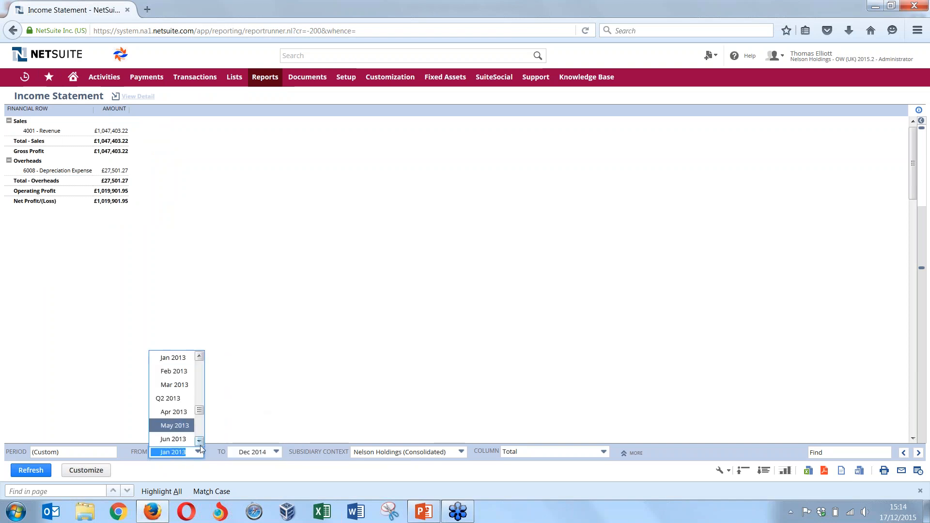
pyautogui.click(199, 441)
pyautogui.click(200, 440)
pyautogui.click(199, 441)
pyautogui.click(199, 441)
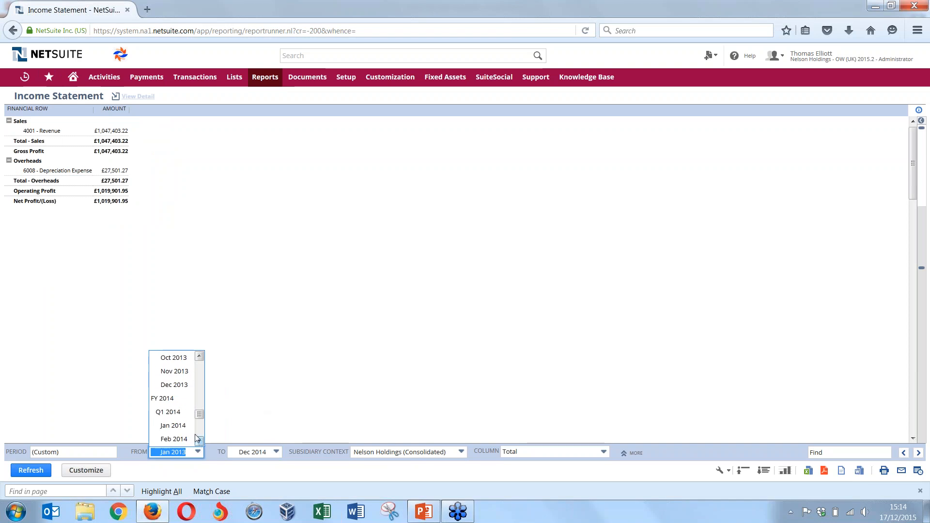
pyautogui.click(181, 437)
pyautogui.click(13, 468)
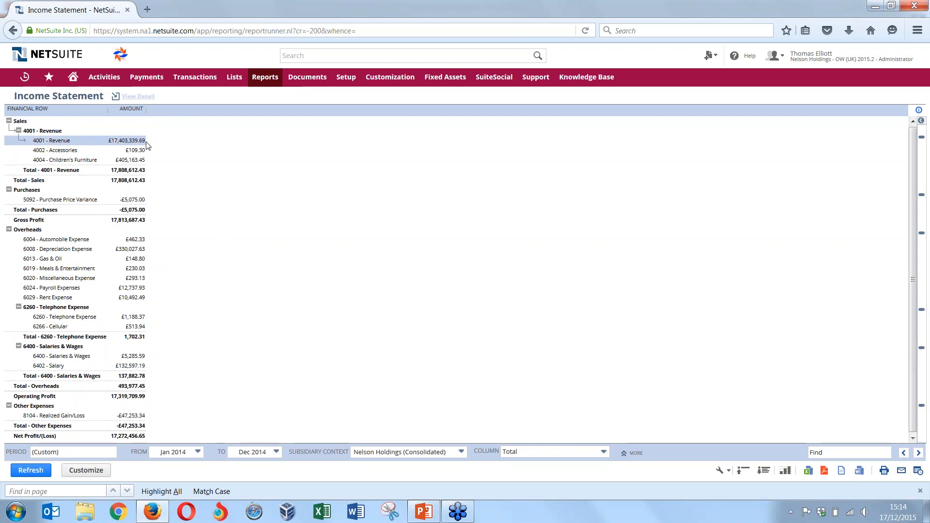
# Drill down into 4001 - Revenue, look through its ledger entries, and briefly consult the Manual Close slide in PowerPoint before returning to NetSuite
pyautogui.click(58, 144)
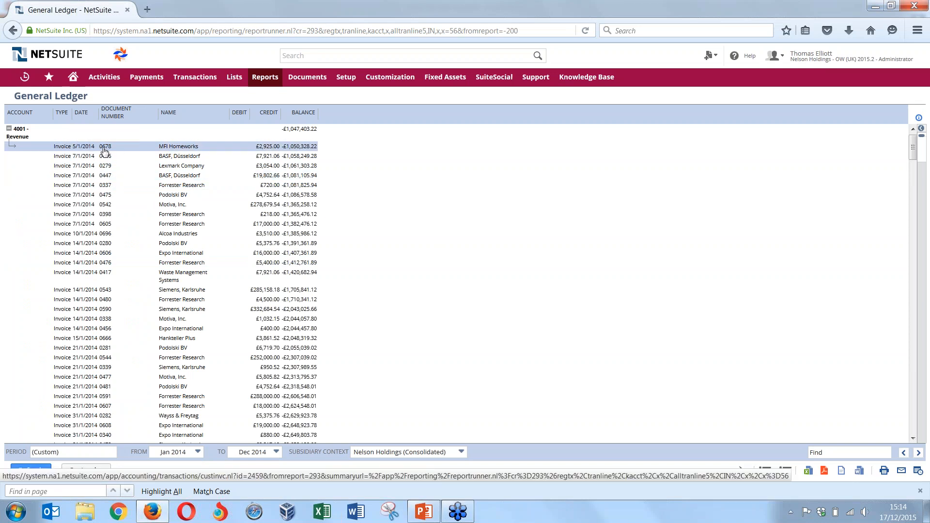
pyautogui.scroll(-3, 128, 191)
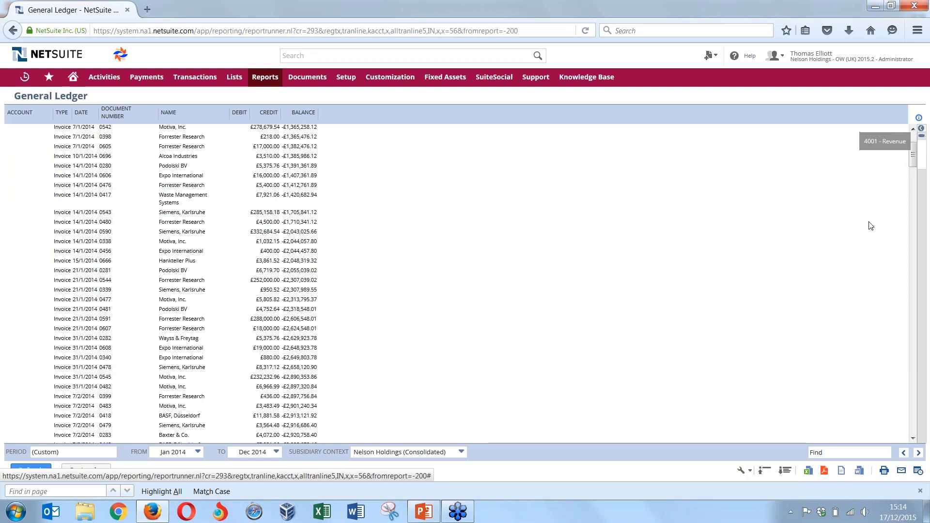
pyautogui.moveTo(912, 154); pyautogui.dragTo(913, 130)
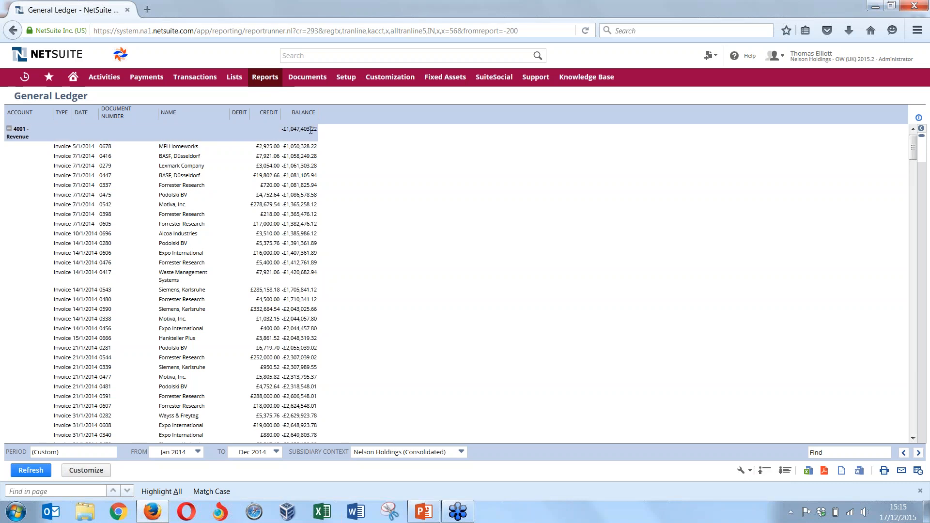
pyautogui.click(423, 511)
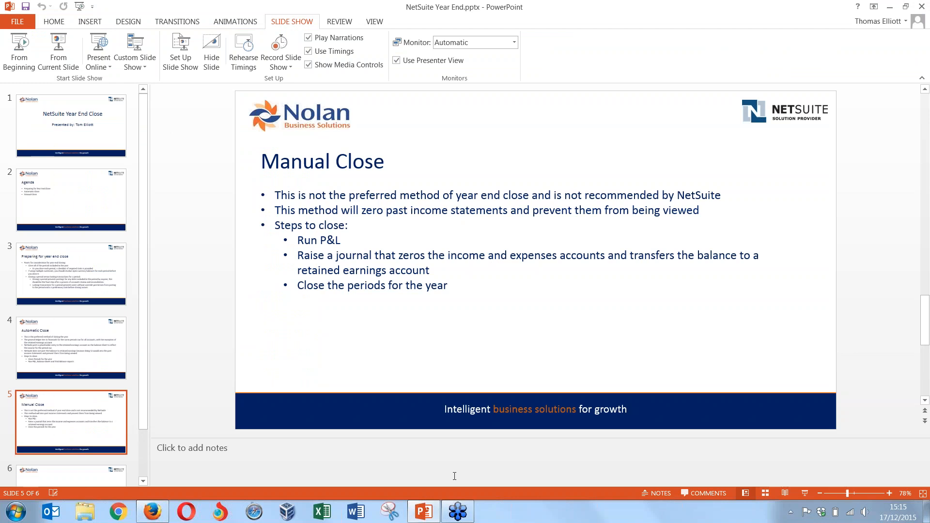
pyautogui.click(154, 516)
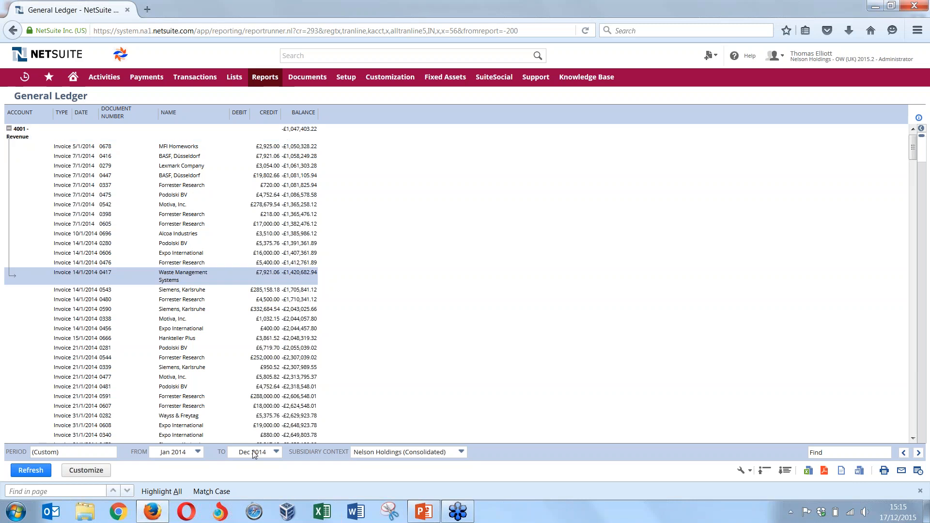
# Set the General Ledger report's starting period to Jan 2013 and refresh it
pyautogui.click(197, 452)
pyautogui.scroll(4, 199, 361)
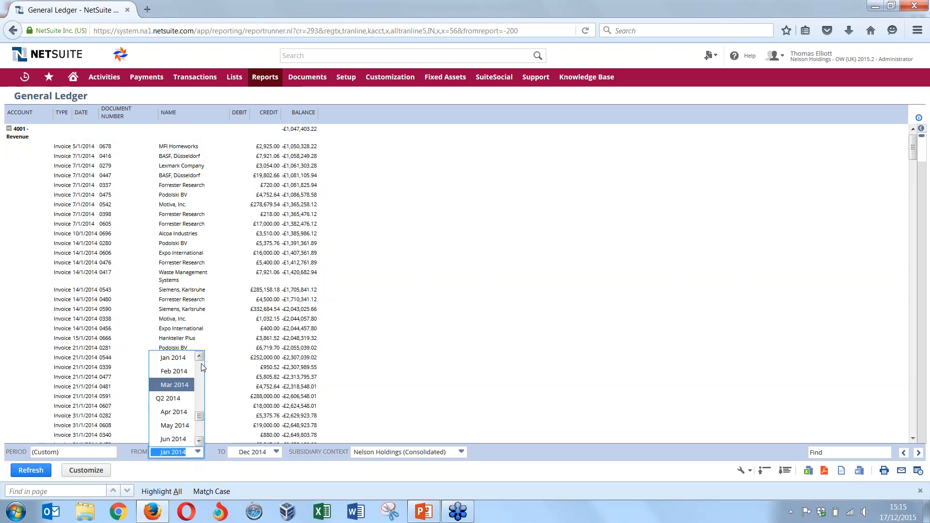
pyautogui.scroll(1, 199, 361)
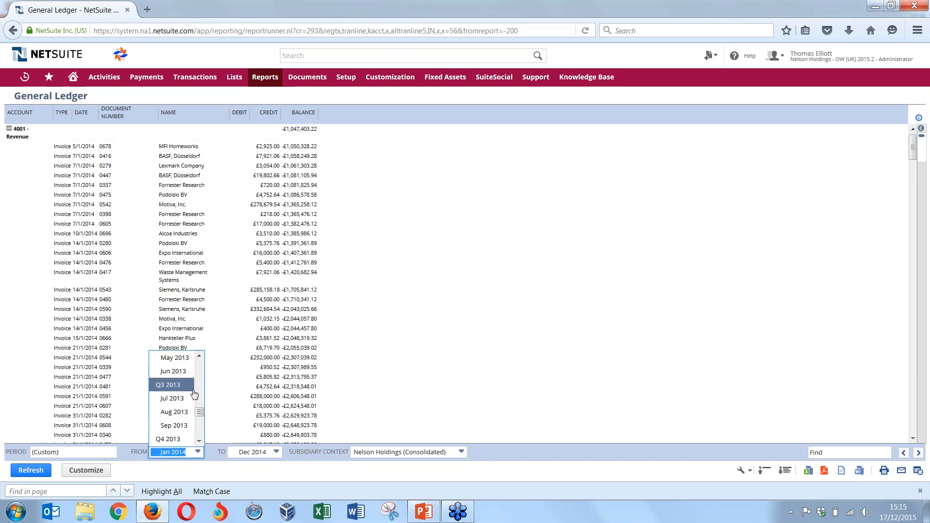
pyautogui.scroll(3, 175, 385)
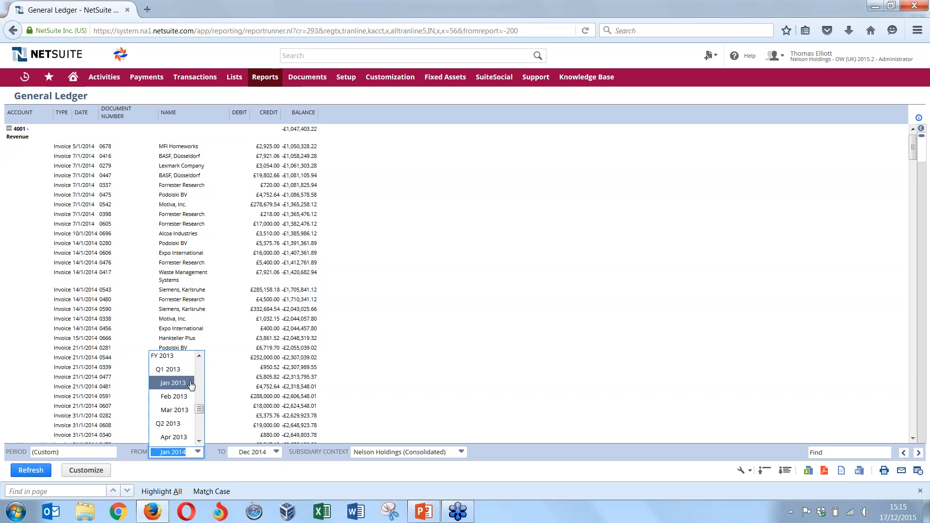
pyautogui.click(170, 384)
pyautogui.click(30, 470)
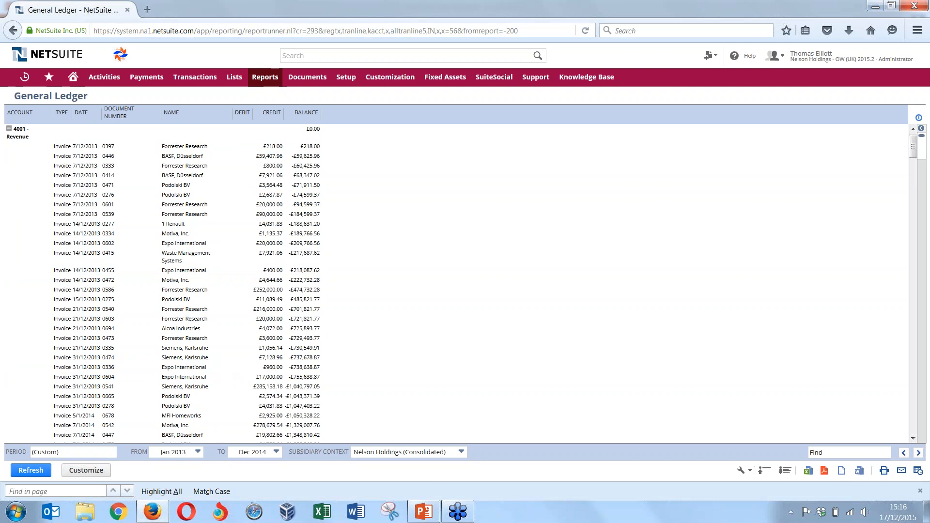
# Open the Balance Sheet report and refresh it as of Dec 2014
pyautogui.moveTo(53, 85)
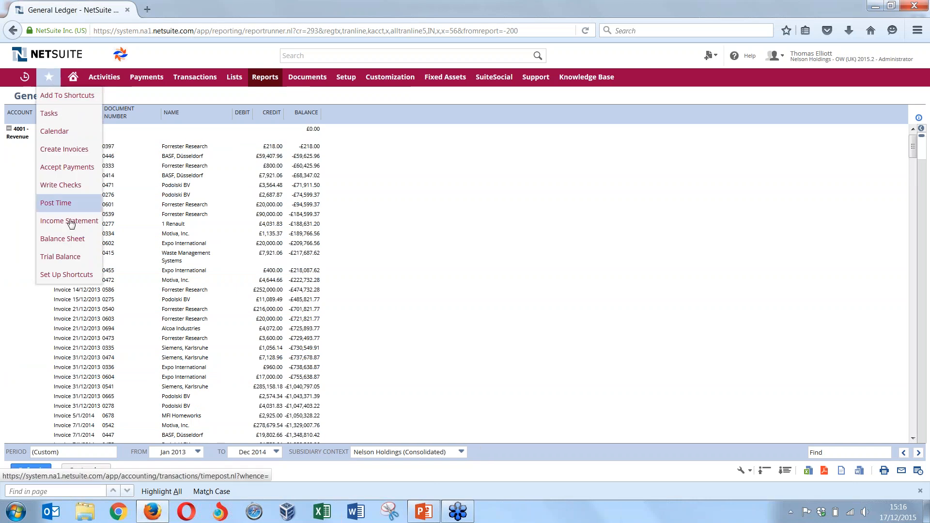
pyautogui.click(73, 239)
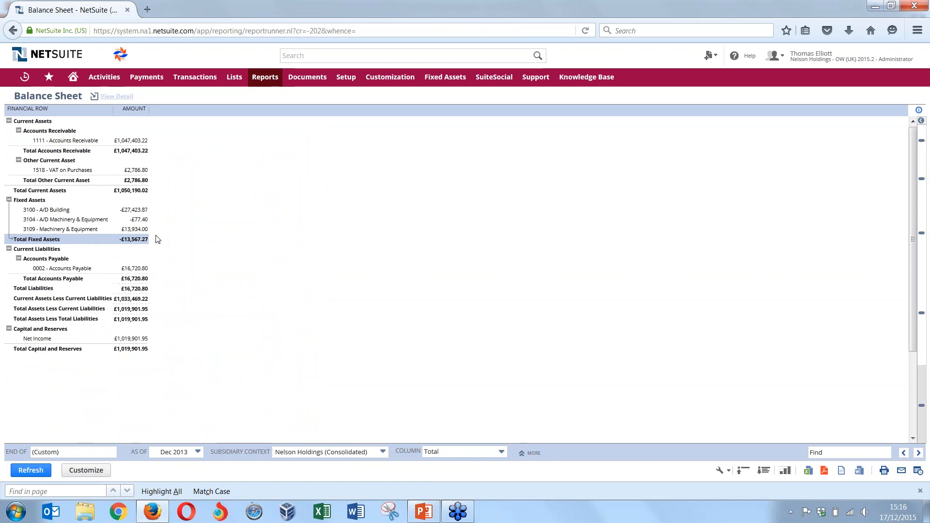
pyautogui.click(175, 452)
pyautogui.click(199, 440)
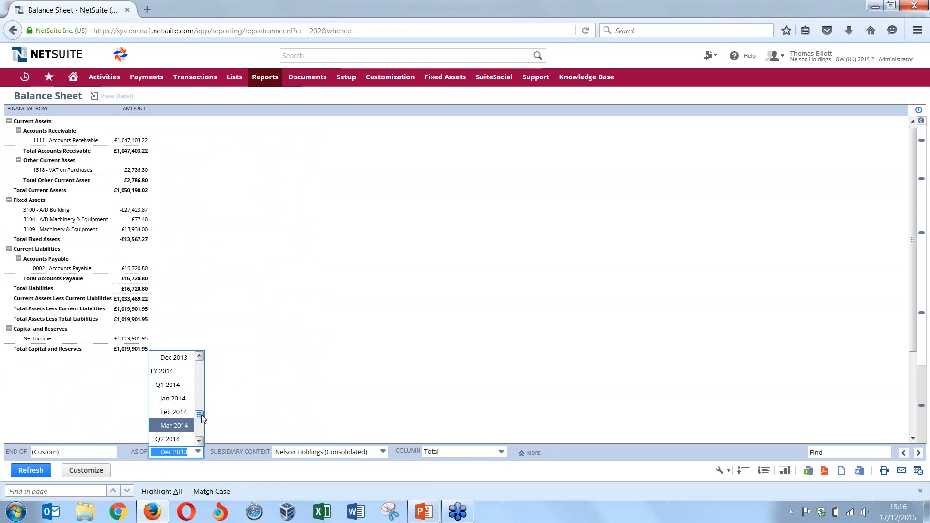
pyautogui.click(198, 439)
pyautogui.click(199, 441)
pyautogui.click(199, 442)
pyautogui.click(199, 441)
pyautogui.click(199, 441)
pyautogui.click(199, 441)
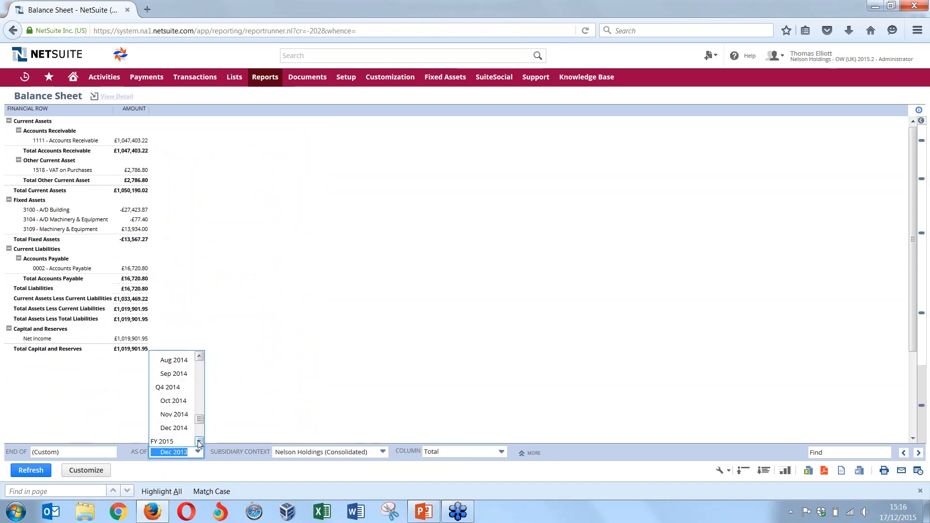
pyautogui.click(191, 428)
pyautogui.click(31, 470)
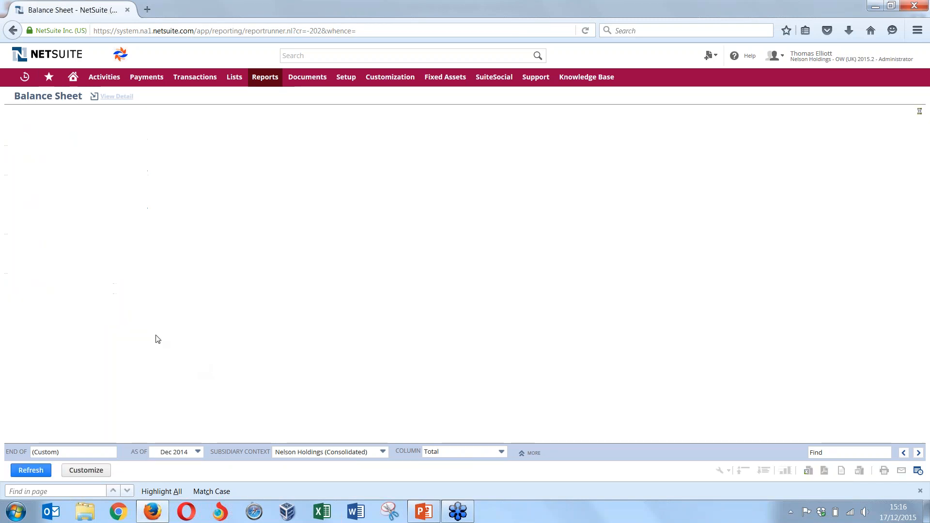
# Drill down into the Retained Earnings amount under Capital and Reserves and return to that section of the balance sheet
pyautogui.scroll(-5, 159, 338)
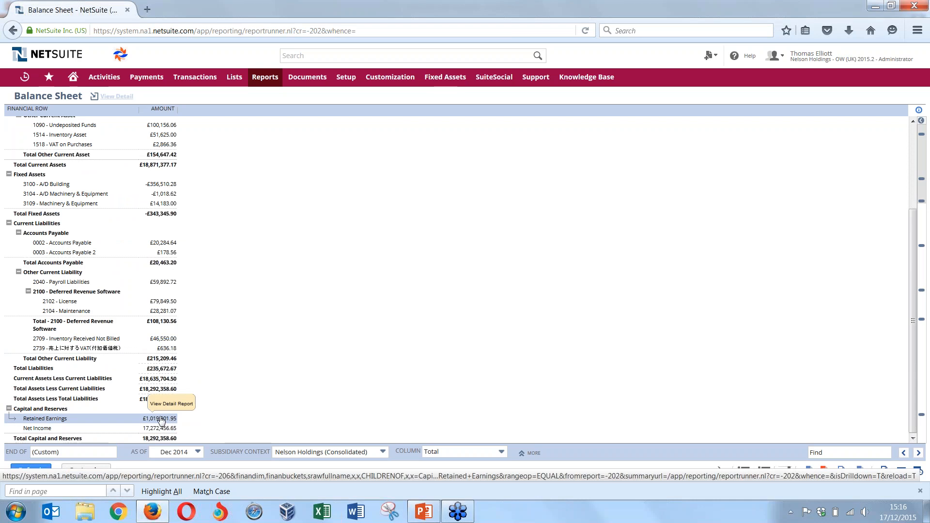
pyautogui.click(162, 418)
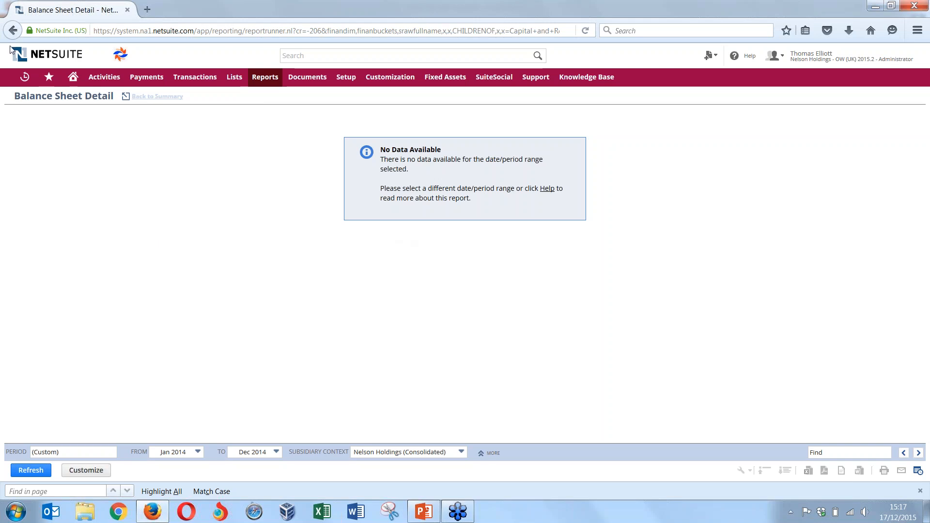
pyautogui.click(13, 31)
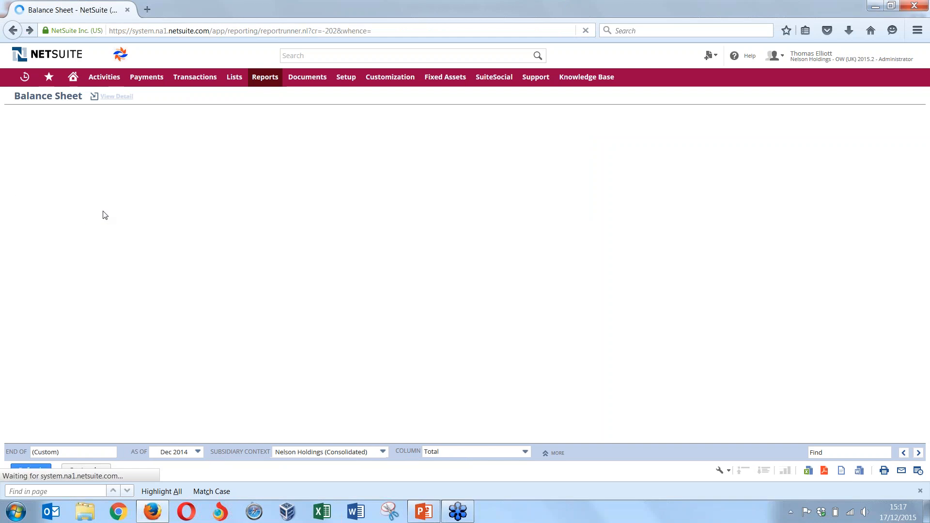
pyautogui.scroll(-4, 194, 310)
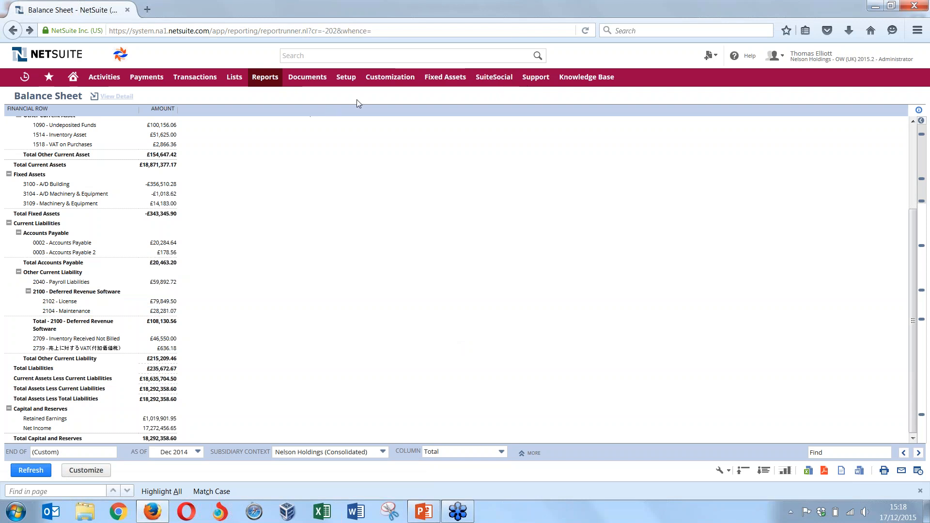
# Open the Chart of Accounts in a new browser tab and sort the accounts by number
pyautogui.moveTo(347, 80)
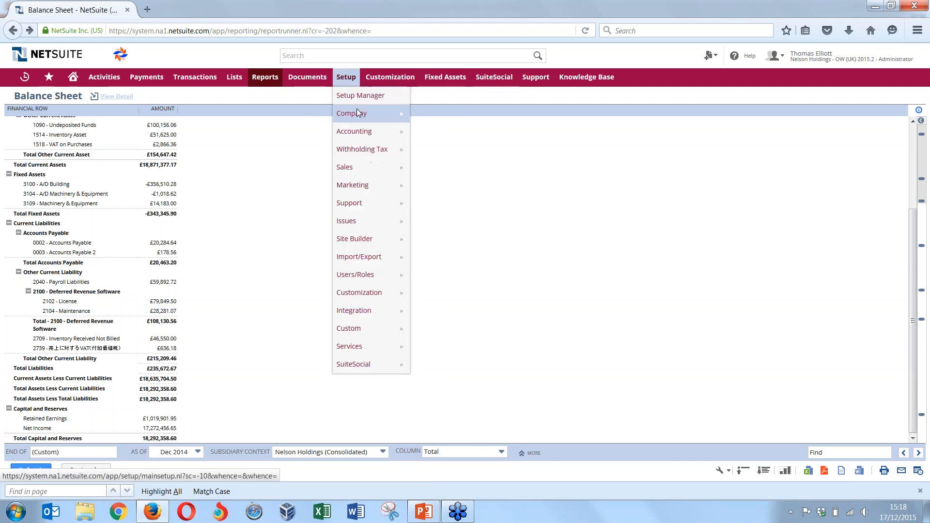
pyautogui.moveTo(357, 113)
pyautogui.moveTo(388, 130)
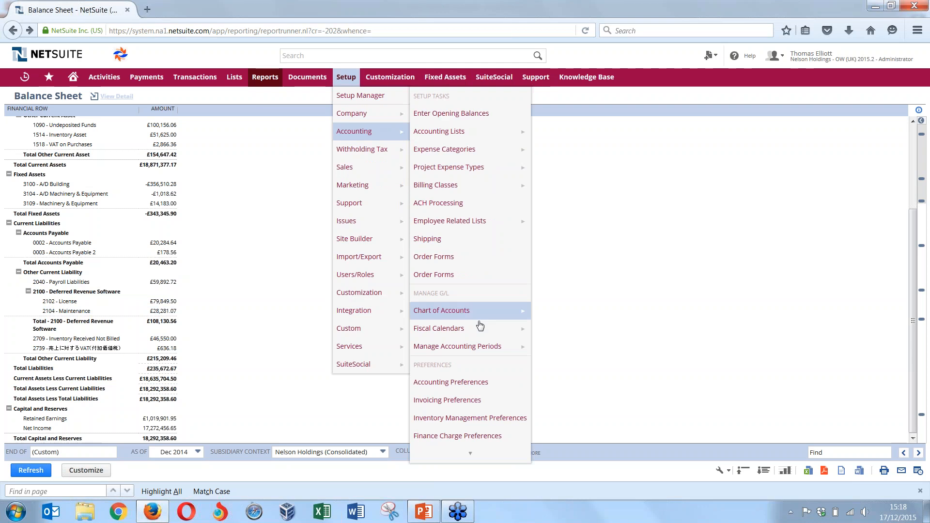
pyautogui.middleClick(442, 310)
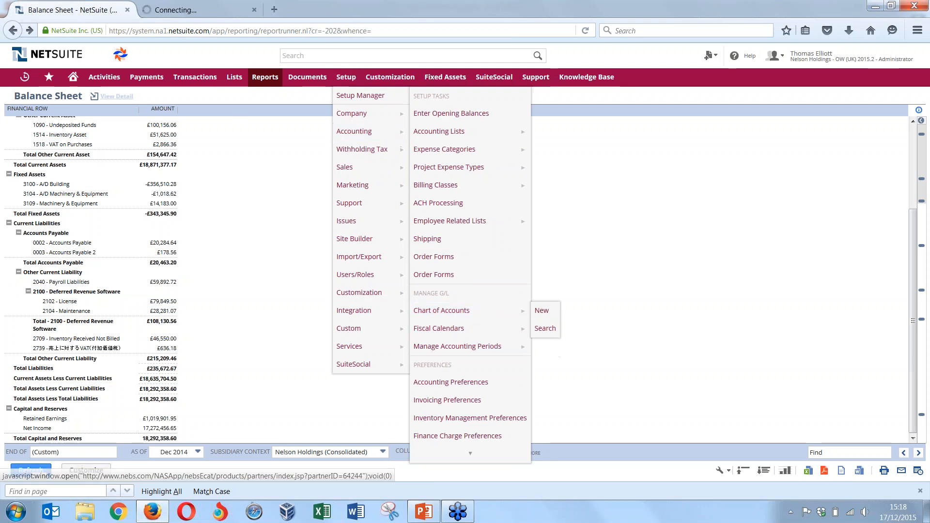
pyautogui.click(198, 10)
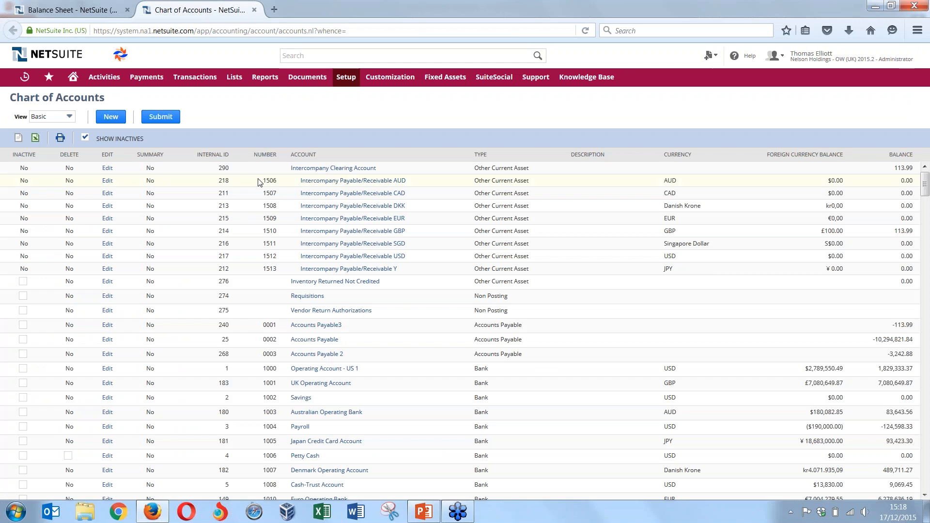
pyautogui.click(265, 155)
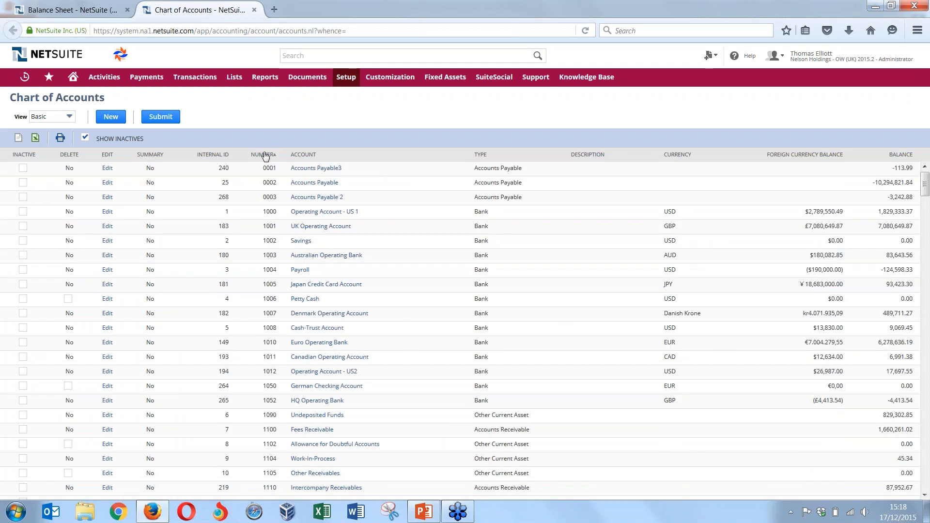
# Find account 3030 Retained Earnings, view its register, and return to the chart of accounts
pyautogui.scroll(-5, 310, 232)
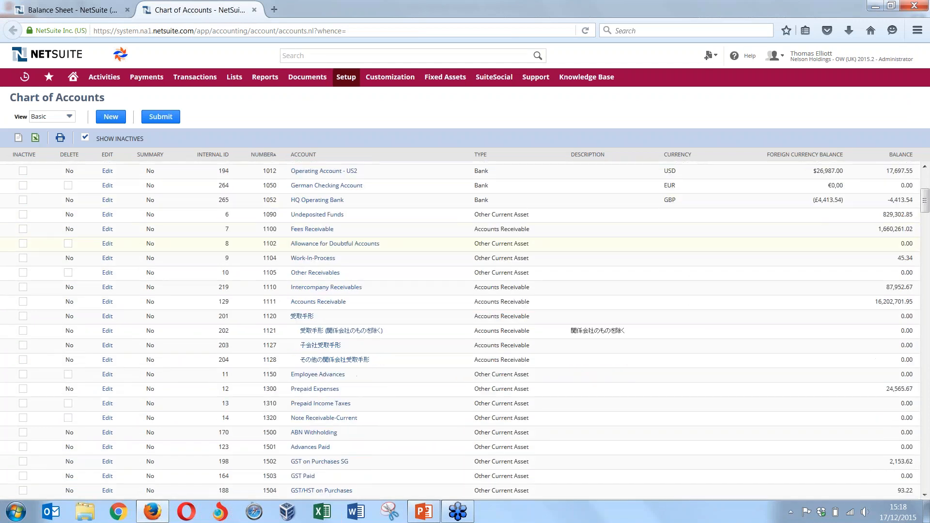
pyautogui.scroll(-15, 295, 266)
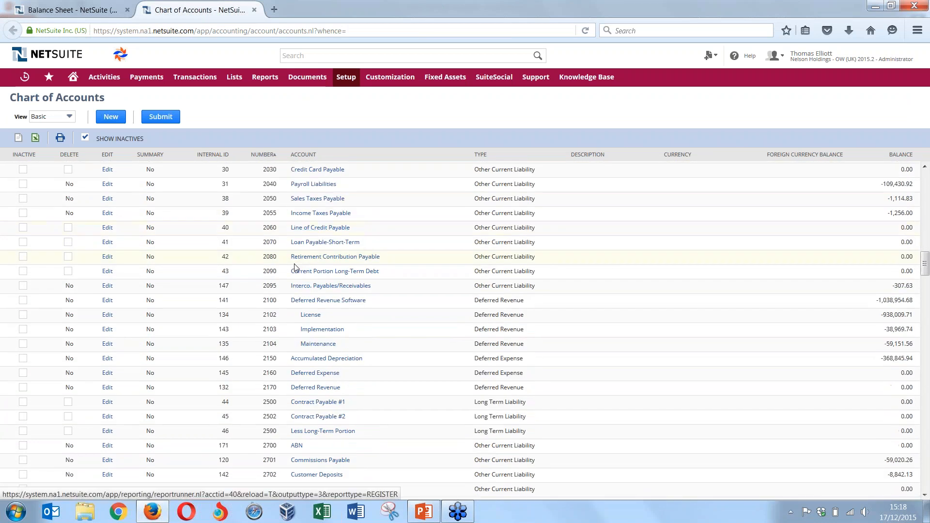
pyautogui.scroll(-15, 296, 266)
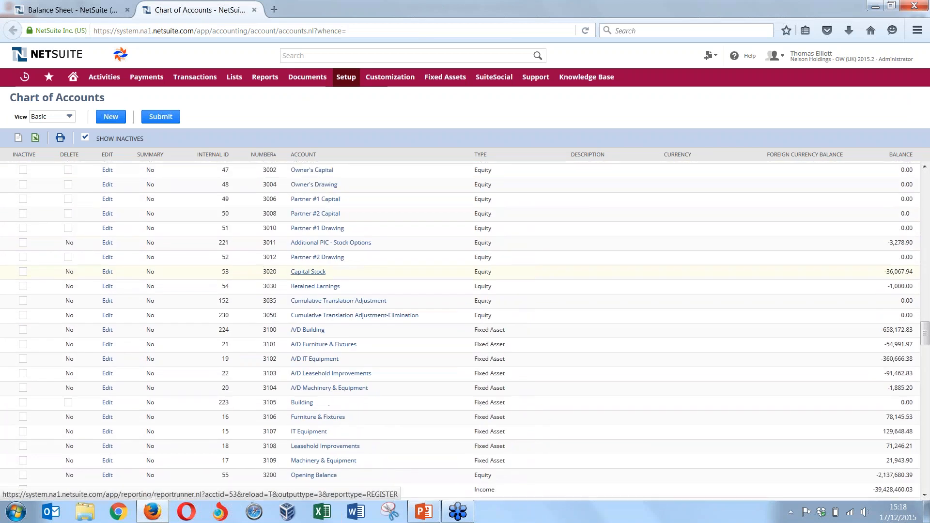
pyautogui.scroll(1, 308, 272)
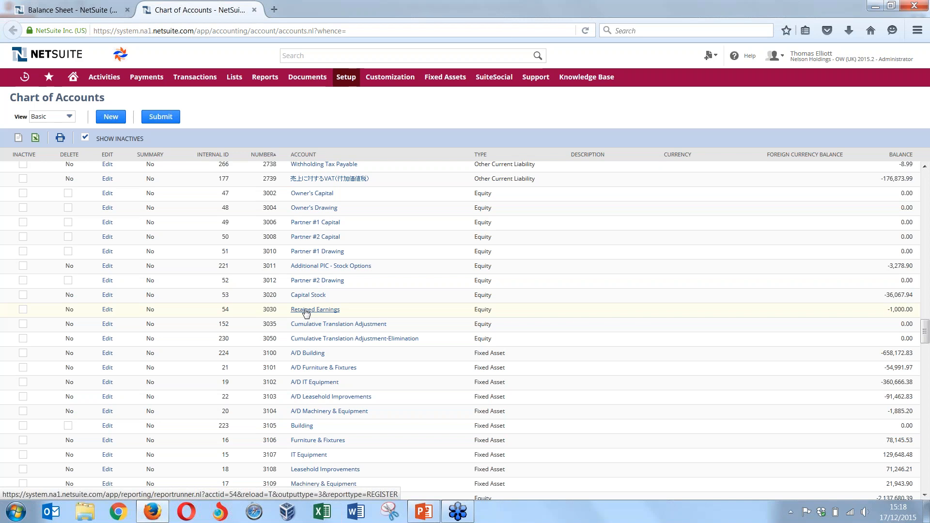
pyautogui.click(306, 310)
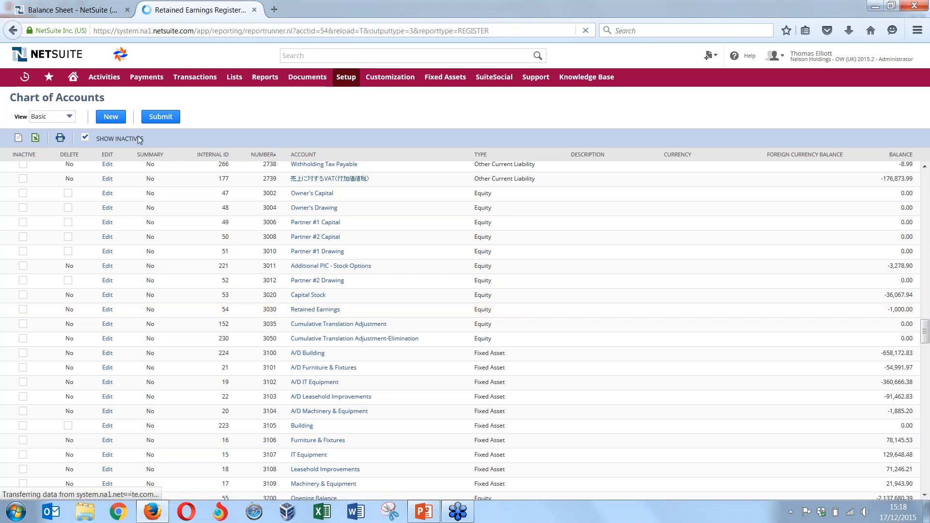
pyautogui.click(12, 30)
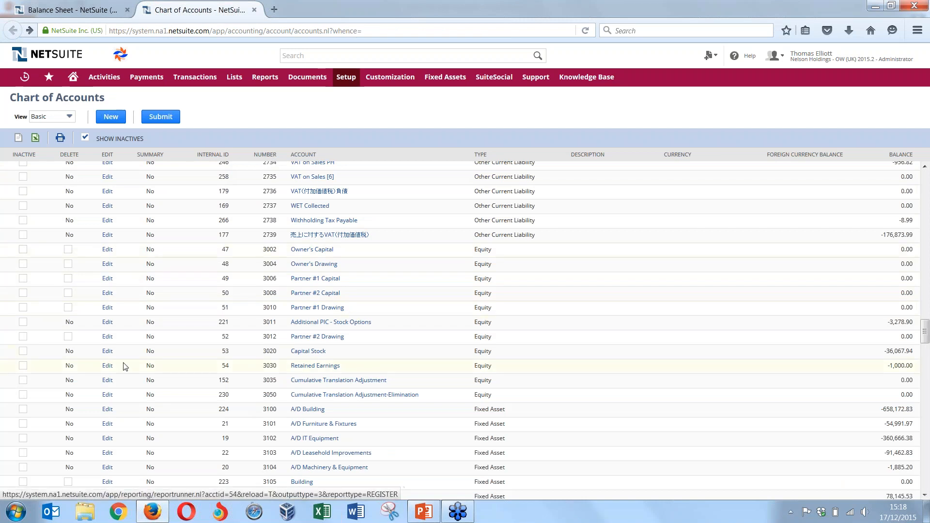
# Inspect the 3030 Retained Earnings account's edit form, leave it without saving, and return to the Balance Sheet tab
pyautogui.click(107, 367)
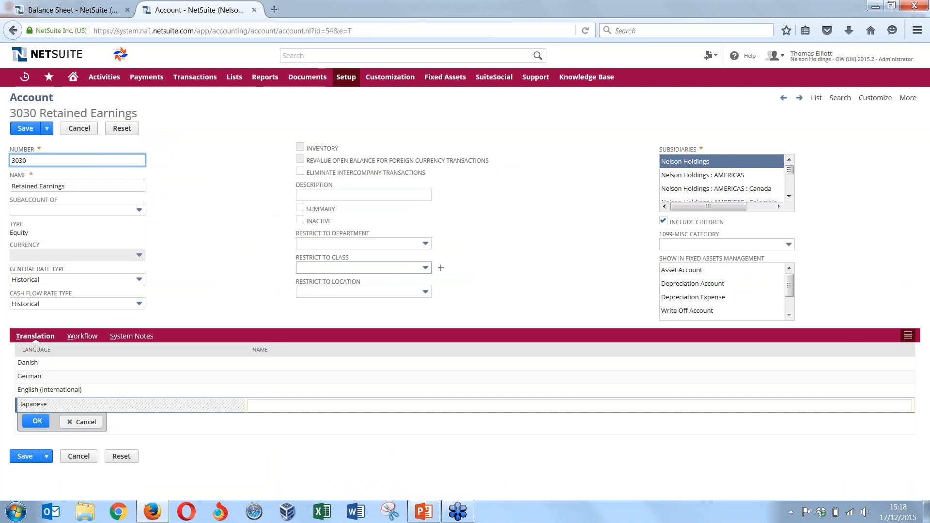
pyautogui.click(14, 33)
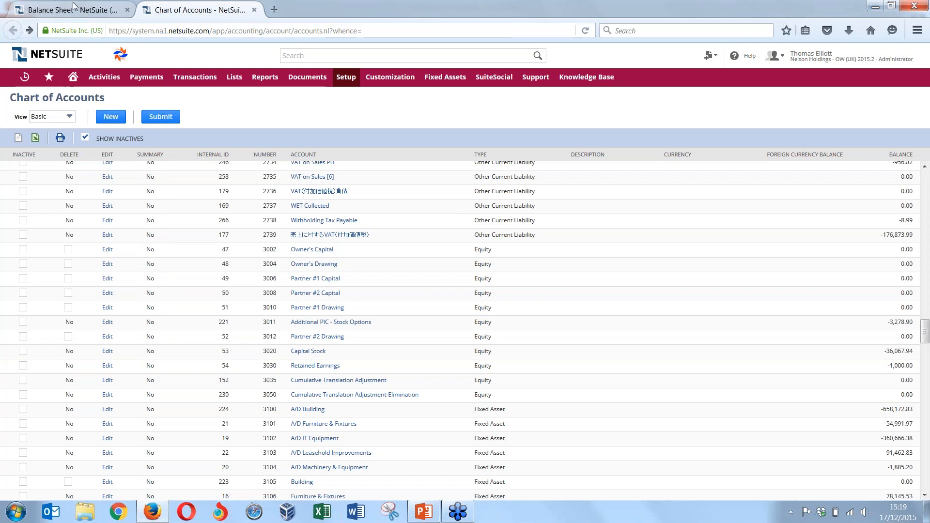
pyautogui.click(112, 10)
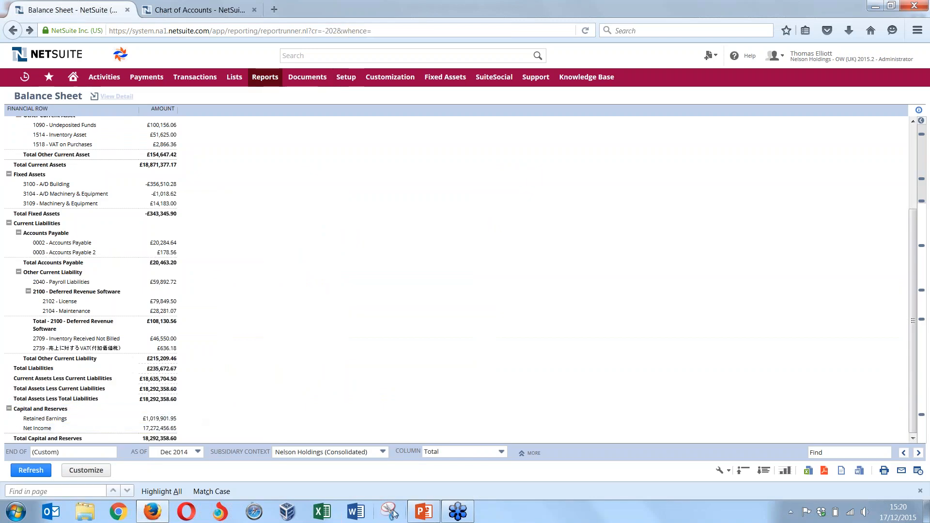
# Switch to PowerPoint and start the slide show from the Automatic Close slide
pyautogui.click(414, 514)
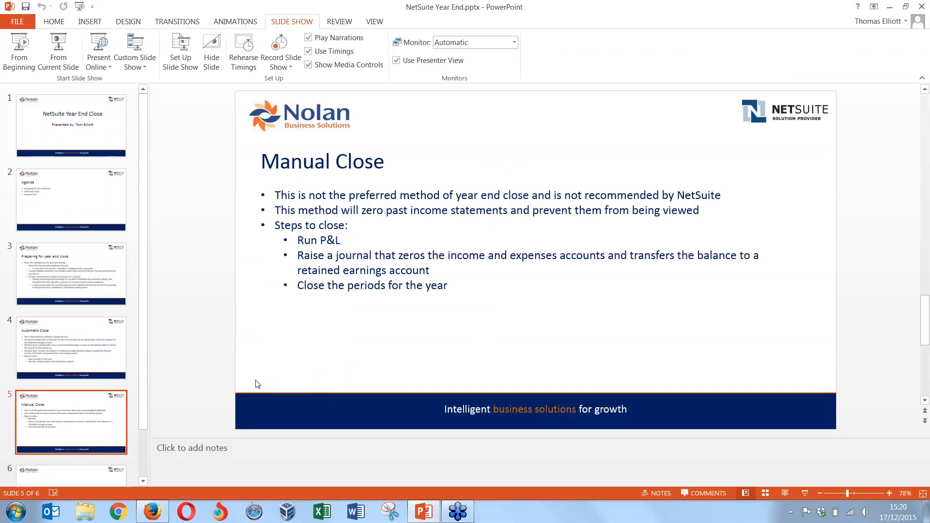
pyautogui.click(103, 359)
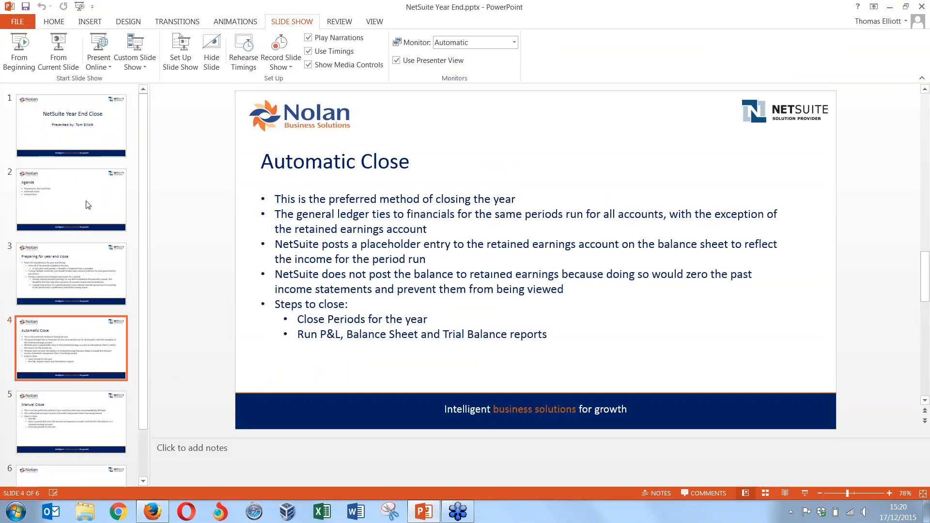
pyautogui.click(57, 68)
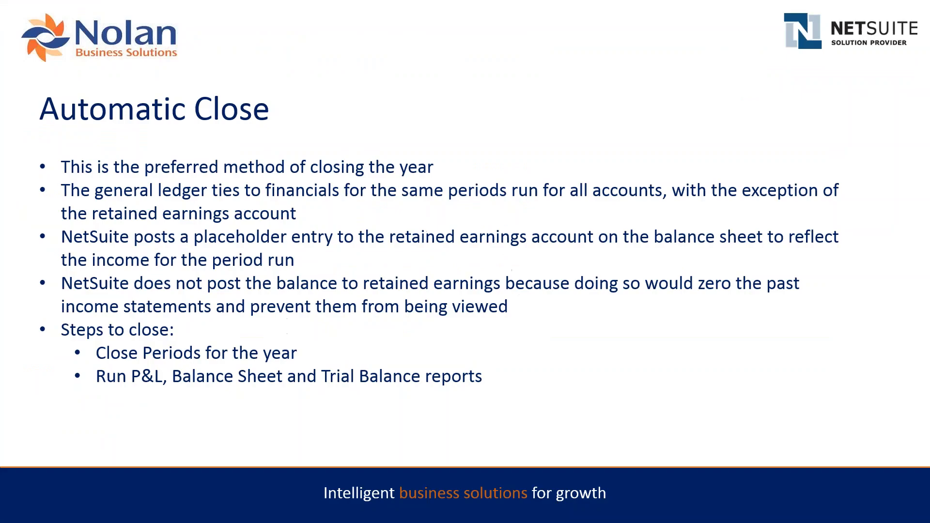